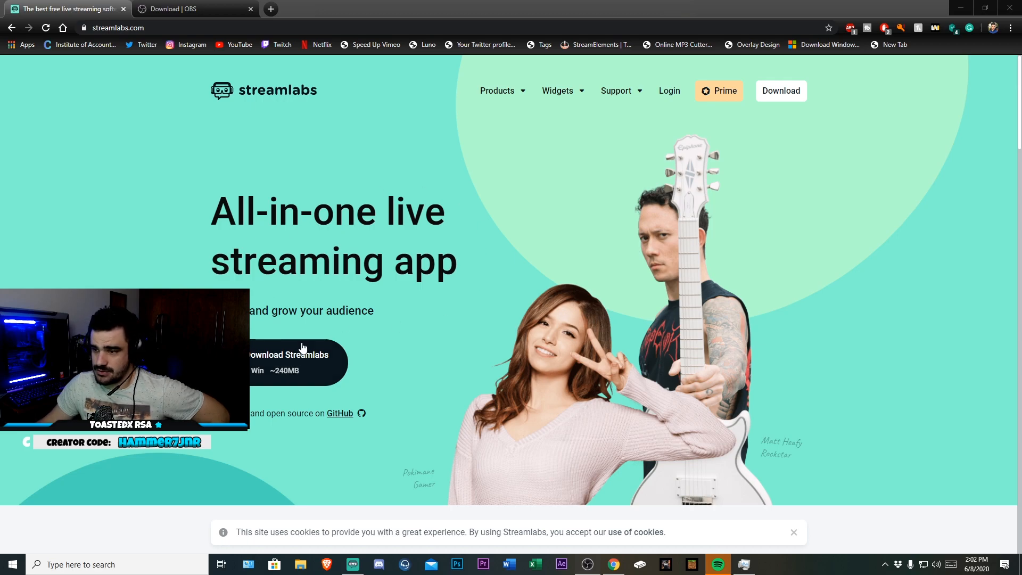
Compare the OBS Studio and Streamlabs download pages in the browser tabs
click(215, 9)
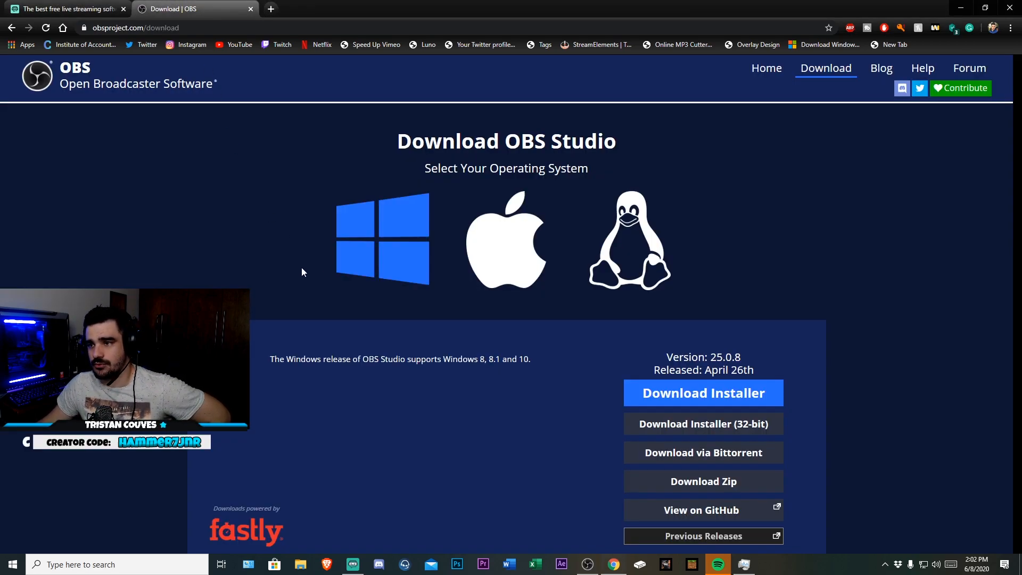
click(75, 7)
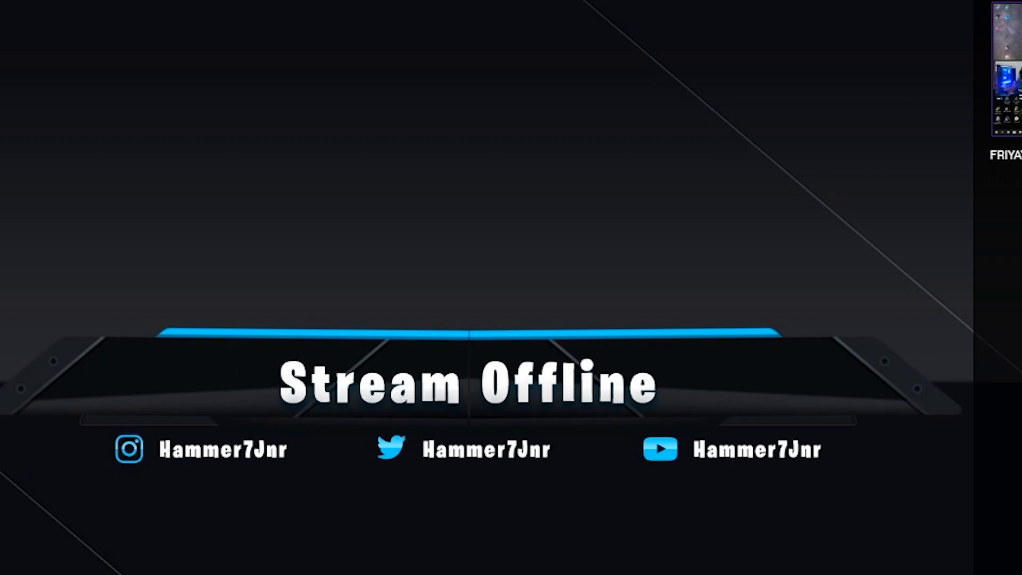
Open the Twitch account's Channel and Videos settings to find the stream key section
click(1002, 29)
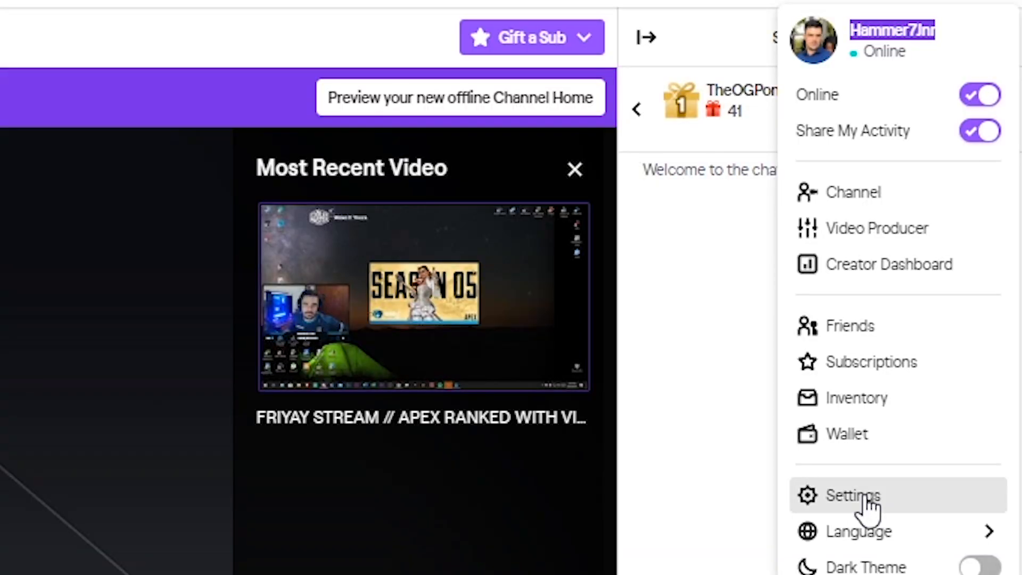
click(866, 498)
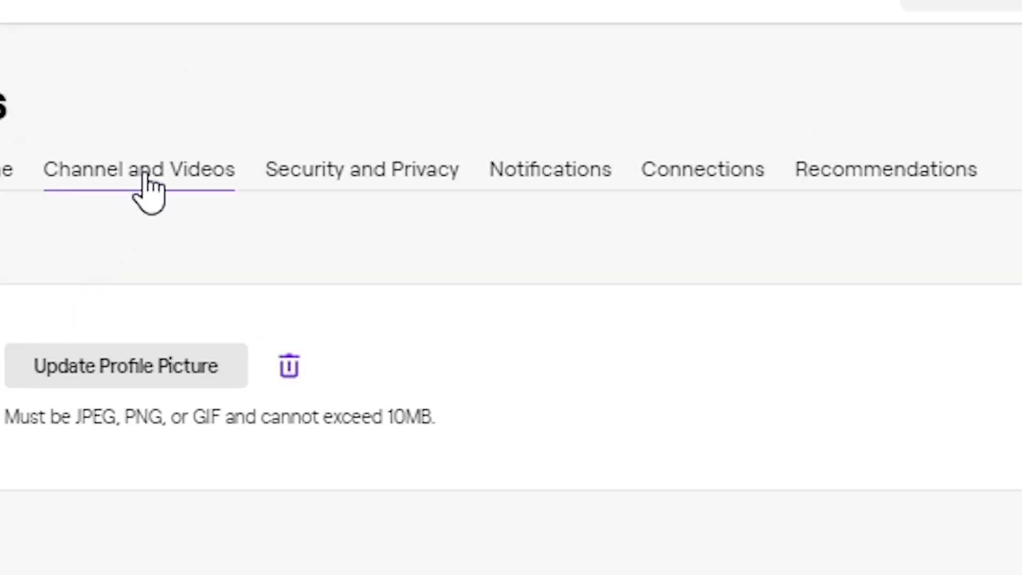
click(154, 189)
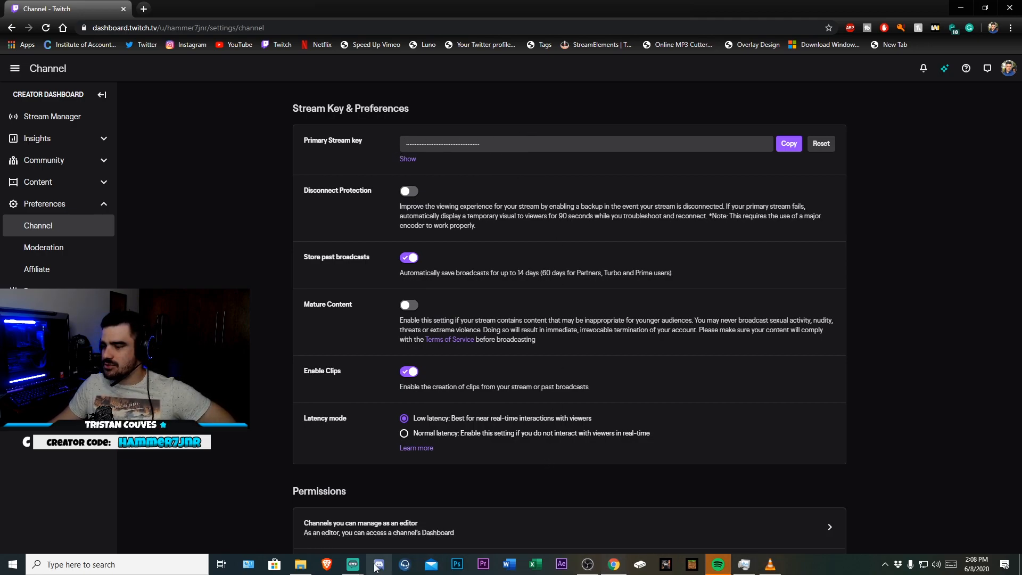
Switch to Discord and open the za-twitch-relay-info channel in the ZAstreams server
click(358, 566)
click(427, 524)
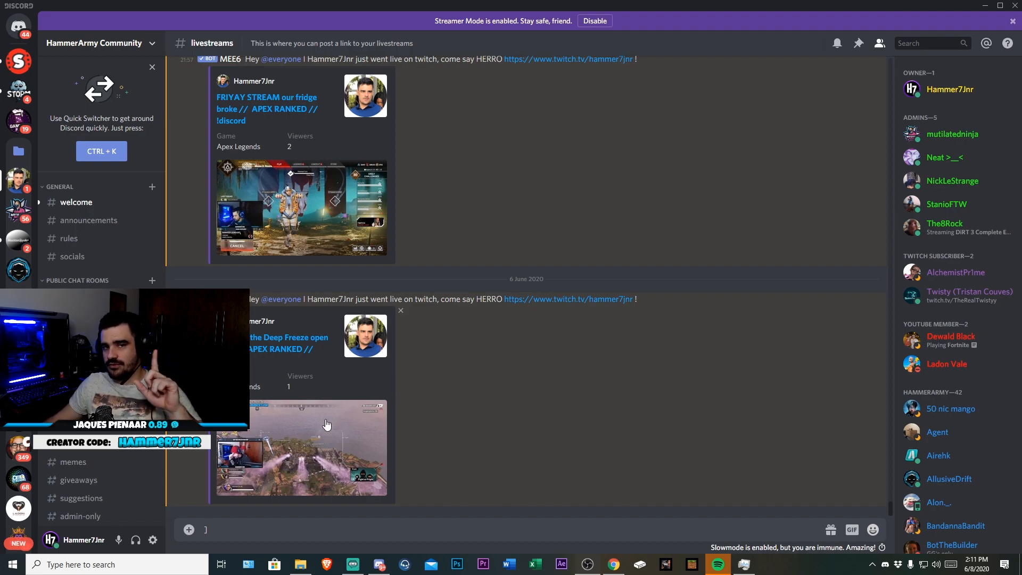
click(17, 482)
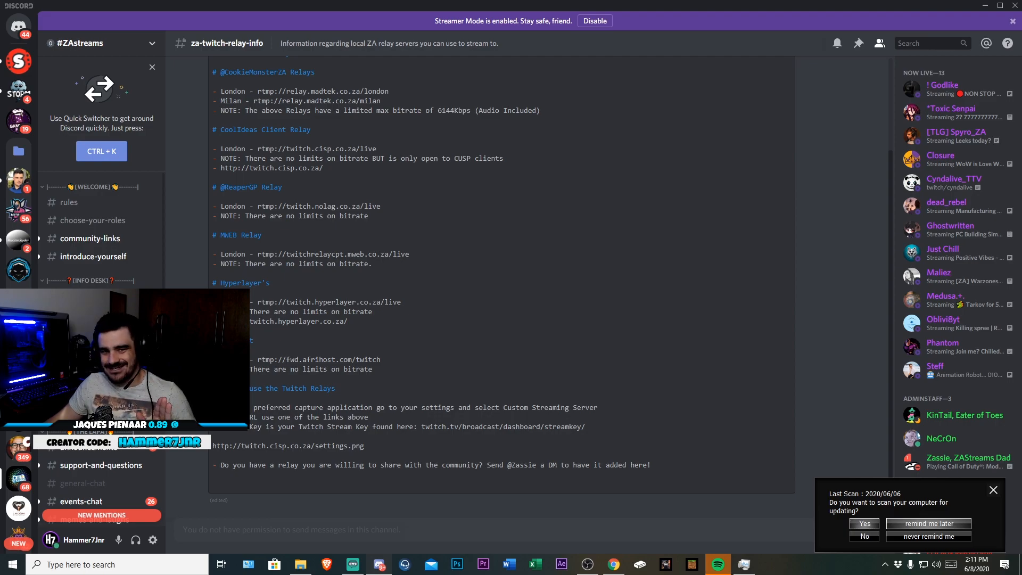
key(super+Right)
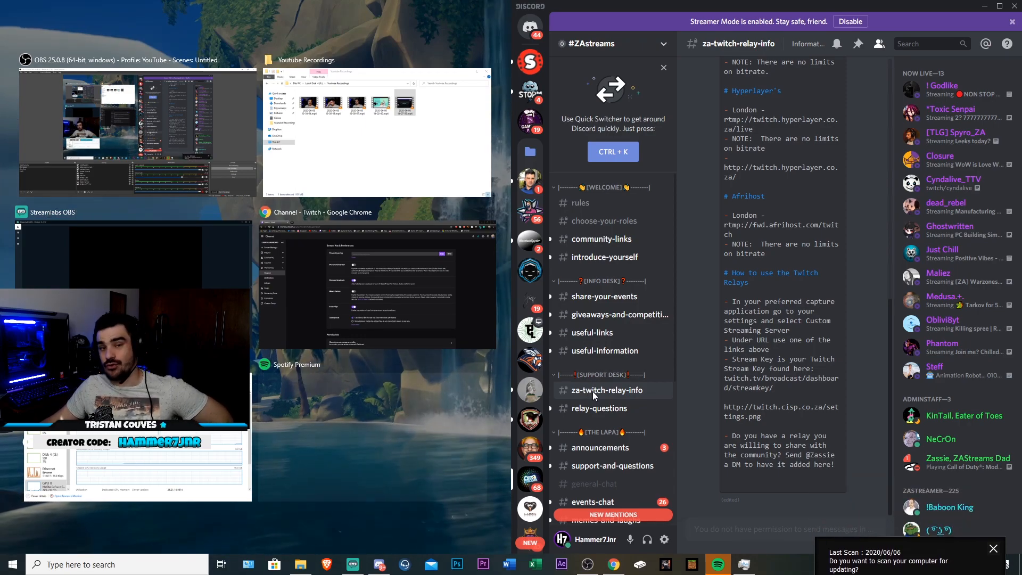
key(super+Up)
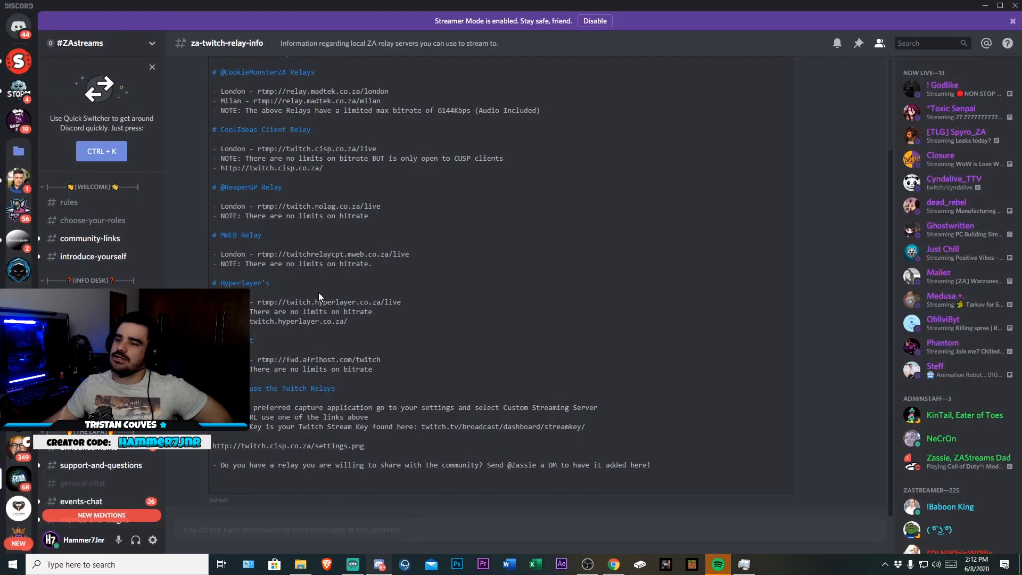
Select the Afrihost relay address rtmp://fwd.afrihost.com/twitch in the relay list
scroll(319, 297, up, 3)
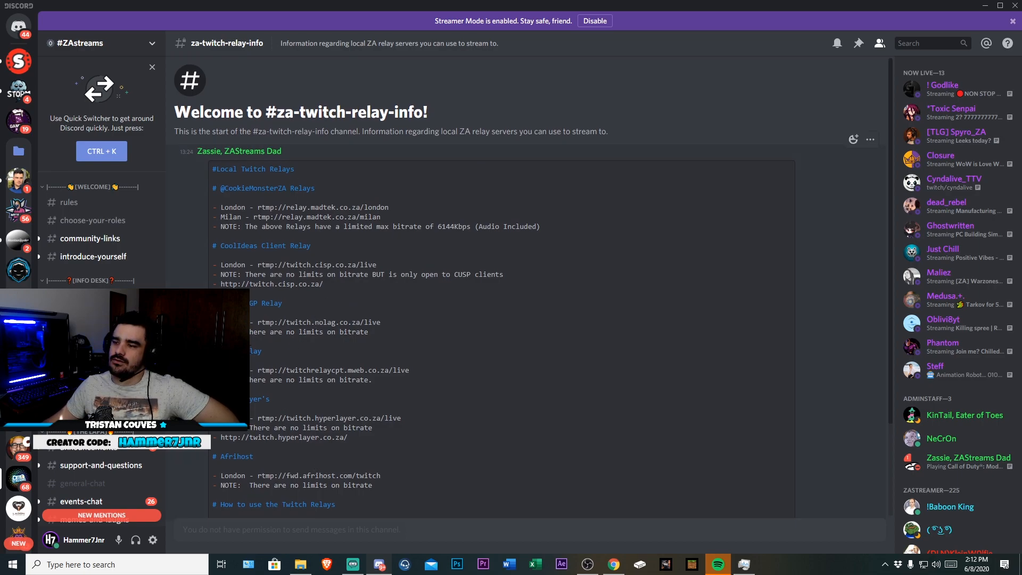
scroll(289, 373, down, 3)
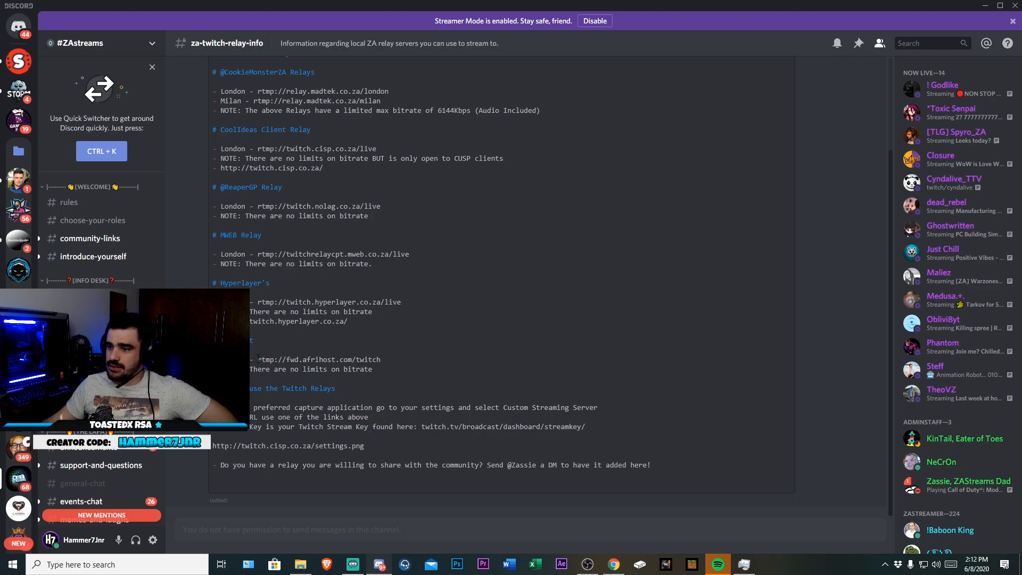
drag(259, 359, 382, 360)
key(ctrl+c)
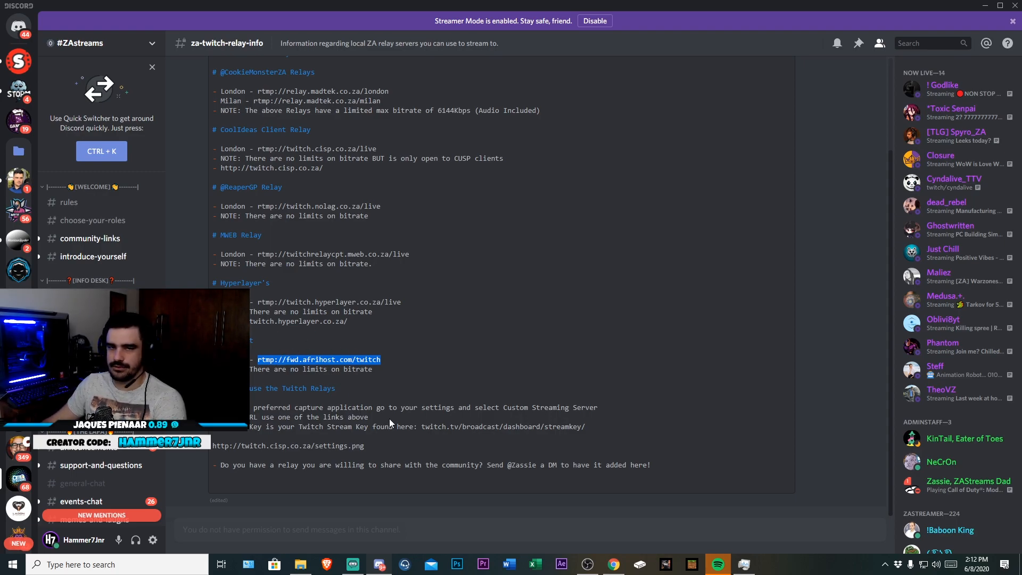
Switch to Streamlabs OBS, open Stream settings and paste rtmp://fwd.afrihost.com/twitch as the custom server URL
click(353, 564)
click(11, 543)
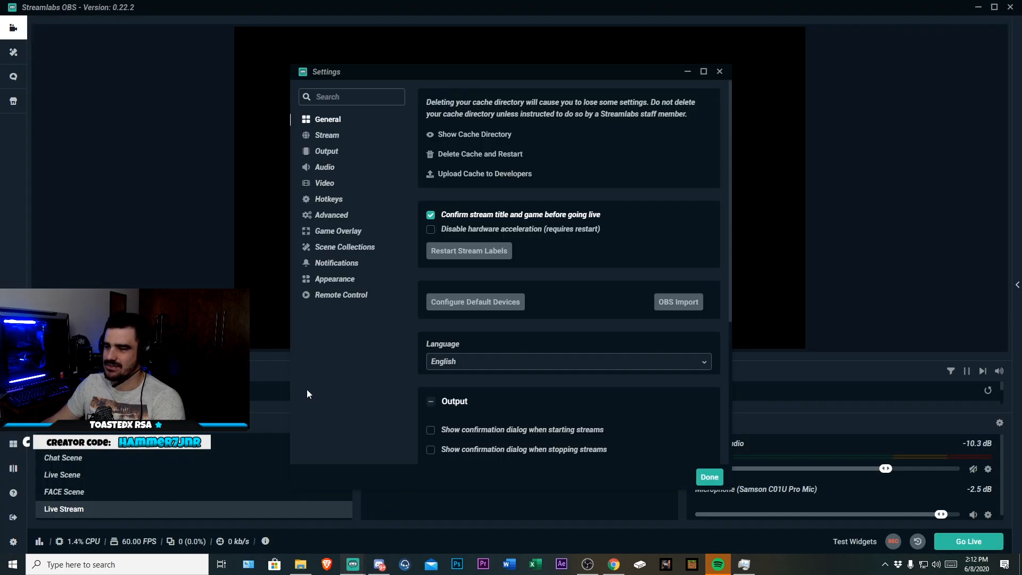
click(330, 140)
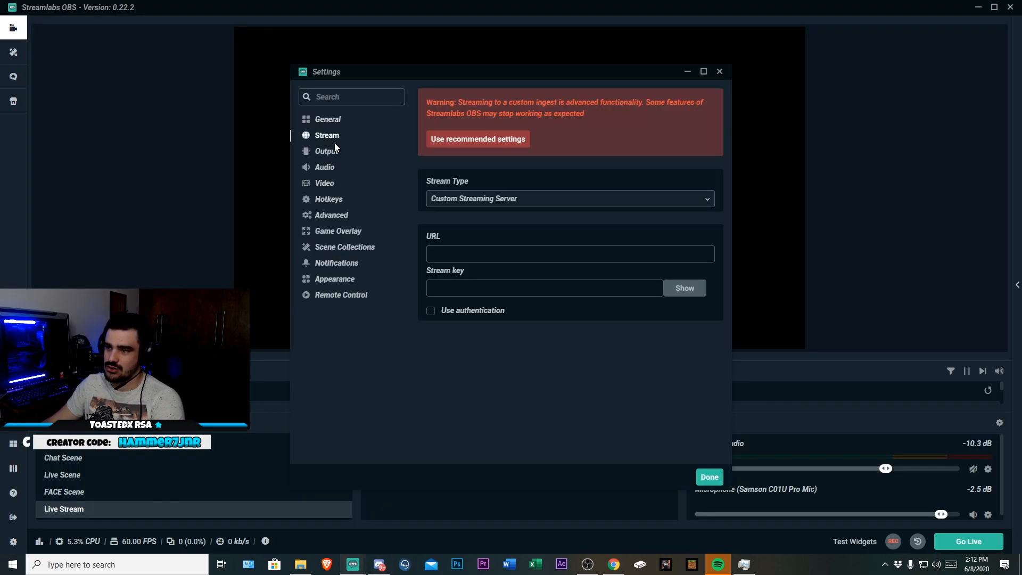
click(461, 254)
key(ctrl+v)
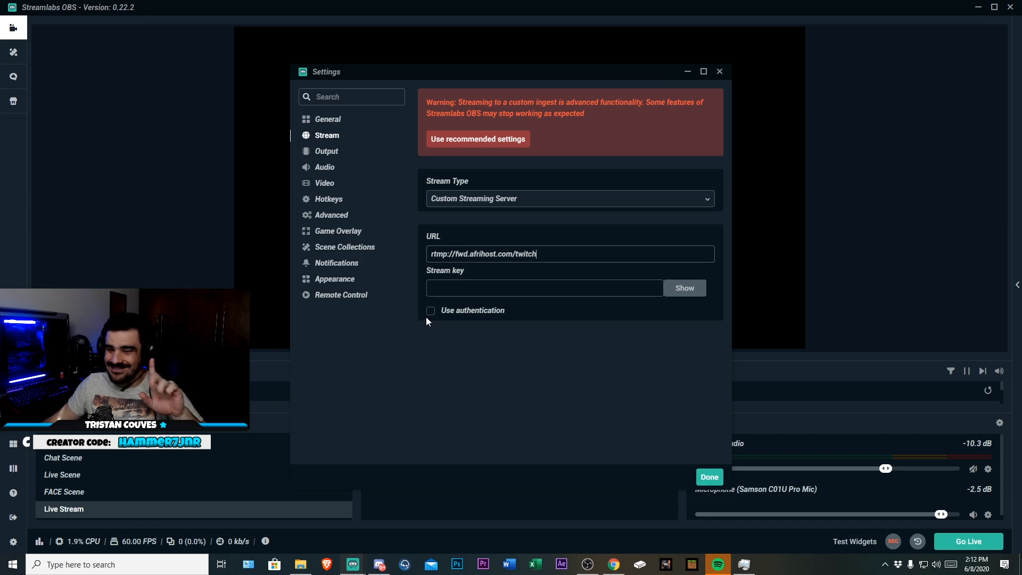
Open Output settings and switch the output mode to Simple and back to Advanced
click(326, 153)
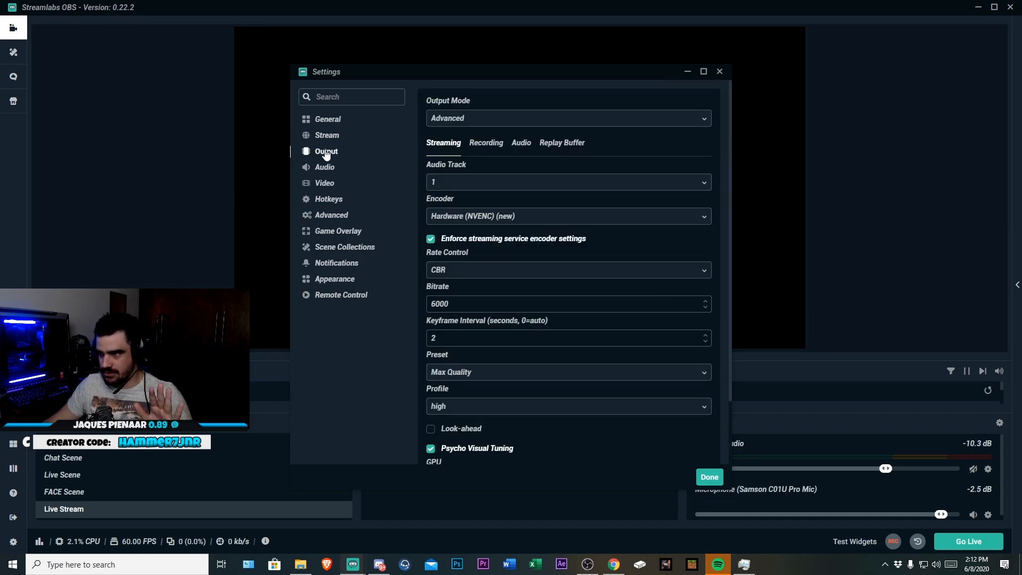
click(540, 124)
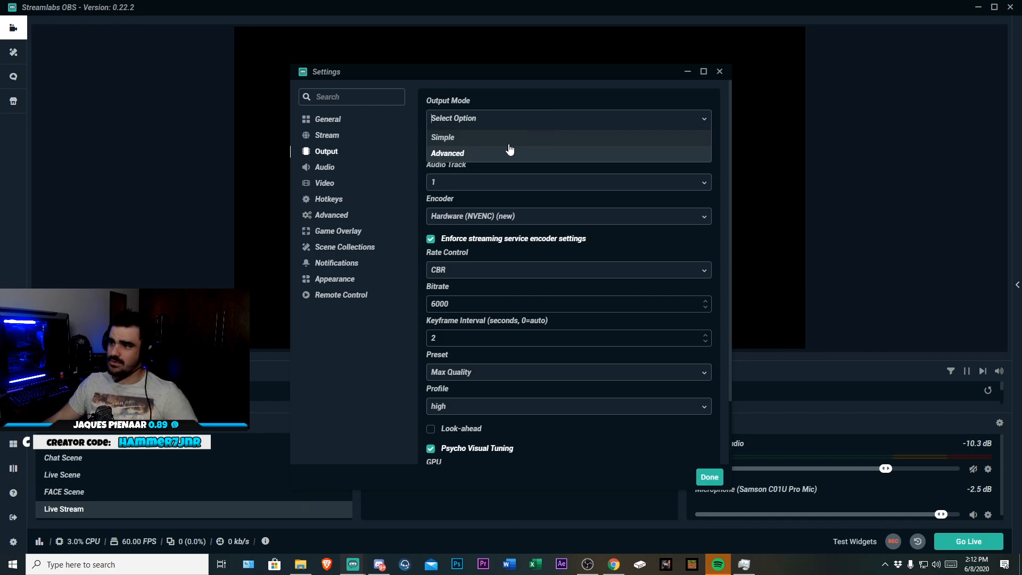
click(456, 139)
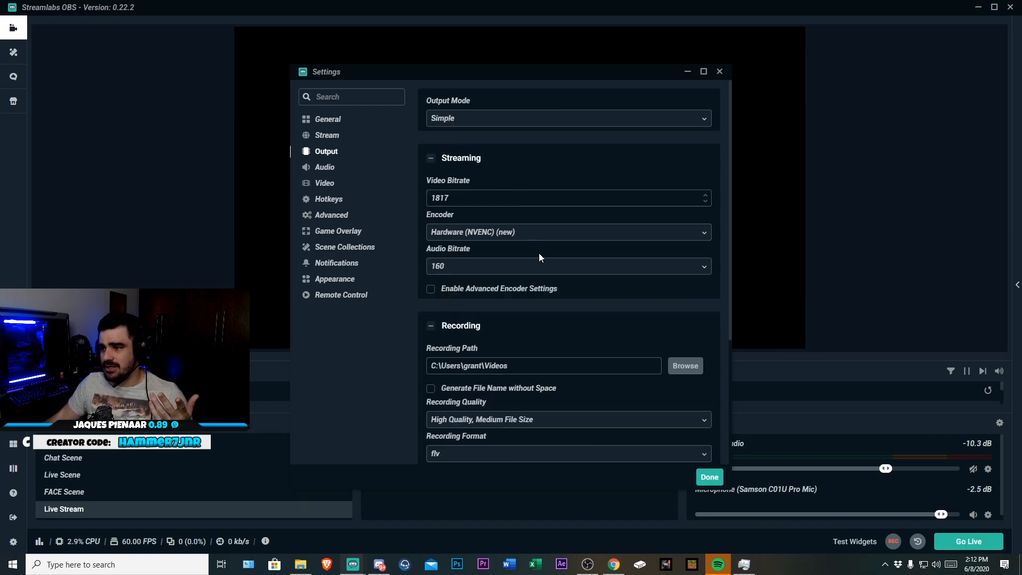
click(462, 120)
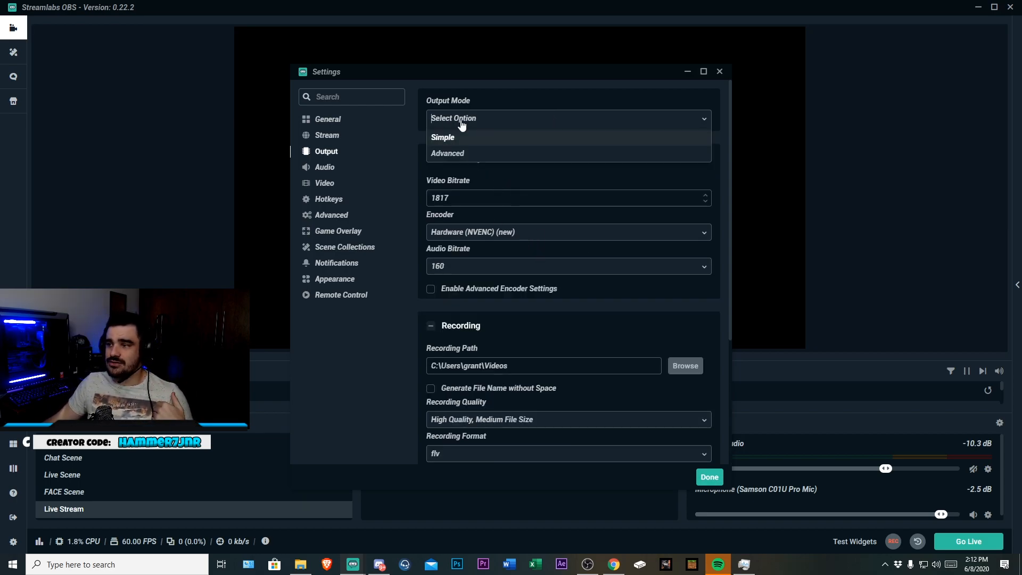
click(469, 156)
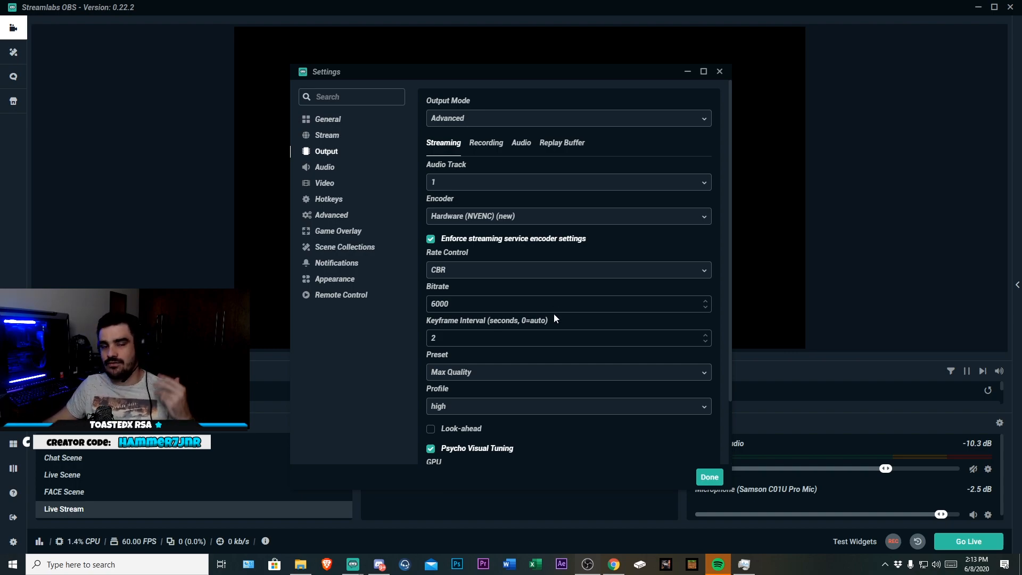
Set the streaming encoder to Hardware (NVENC) (new)
click(463, 217)
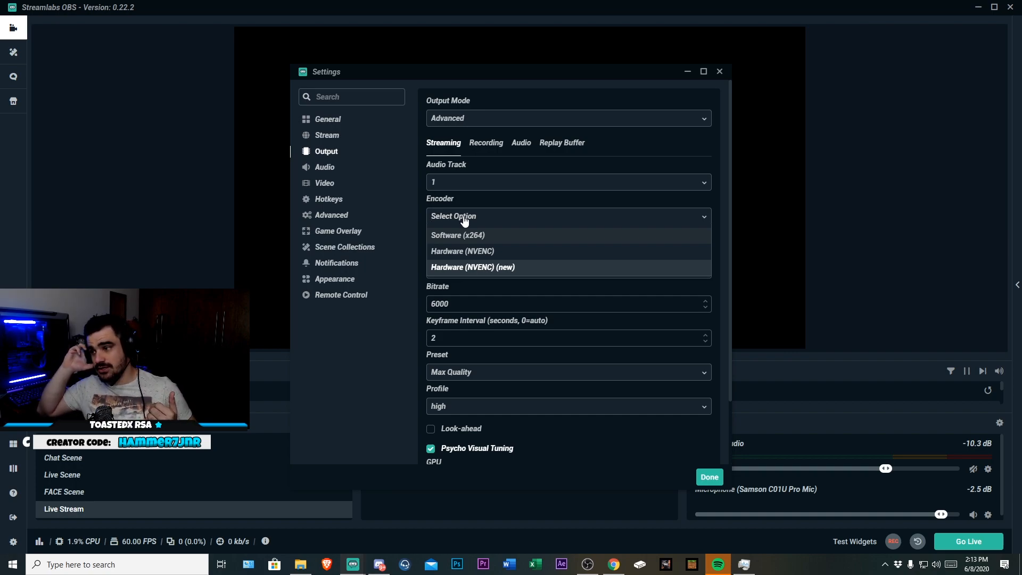
click(487, 267)
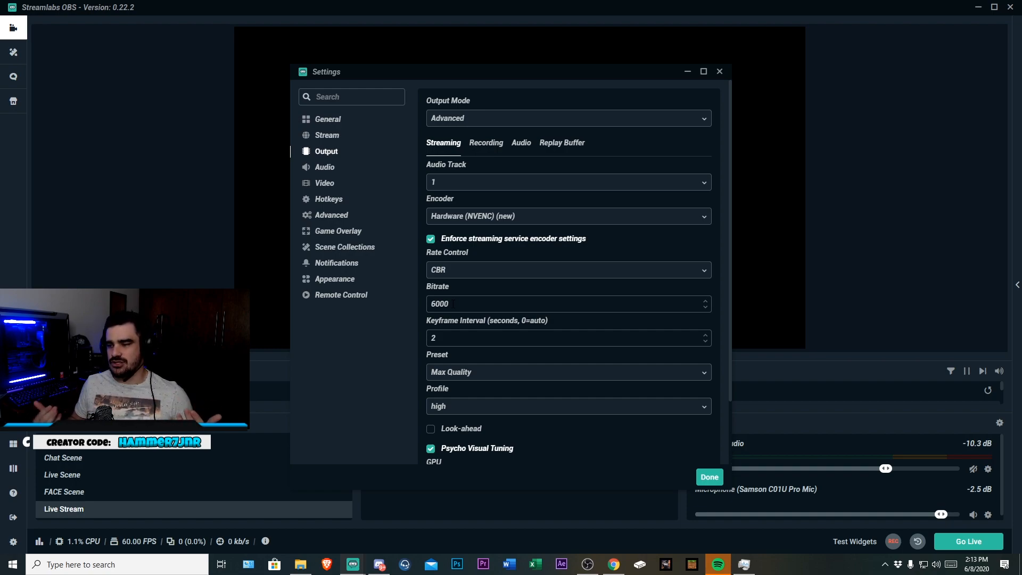
Set the streaming bitrate to 3500
drag(453, 303, 418, 308)
text(2500)
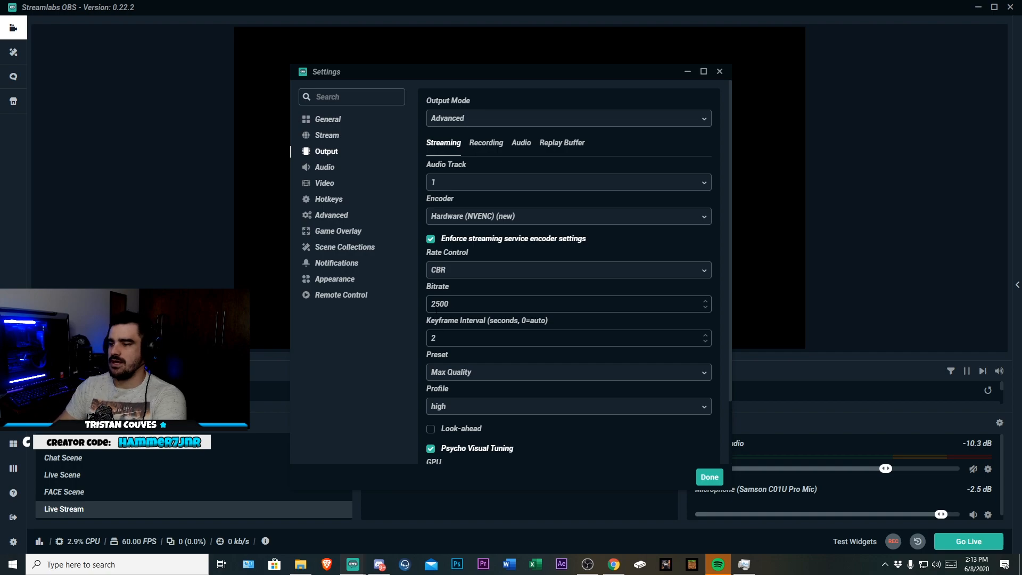
key(ctrl+a)
text(350)
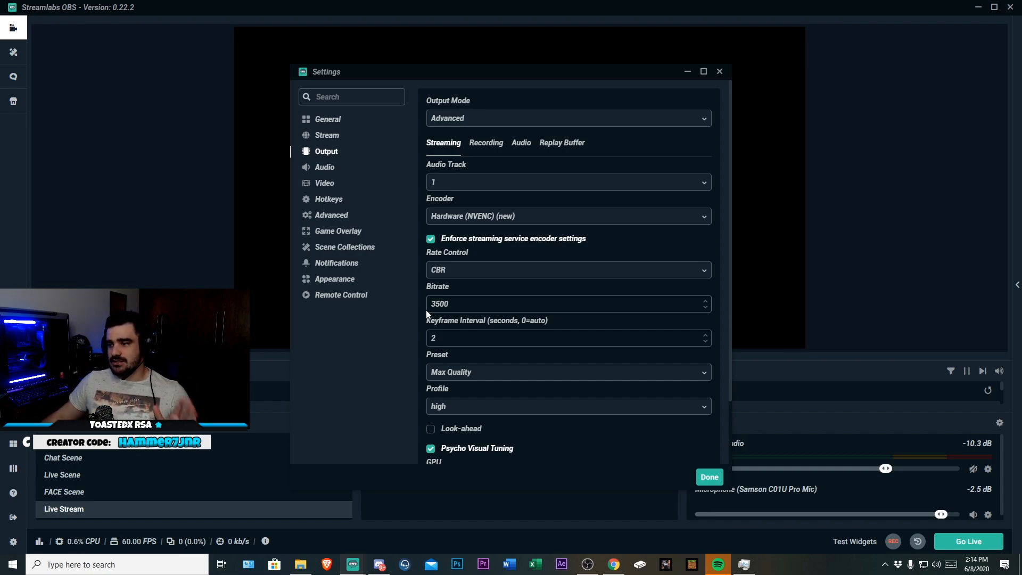
Set the encoder preset to Max Quality and the profile to high
click(477, 372)
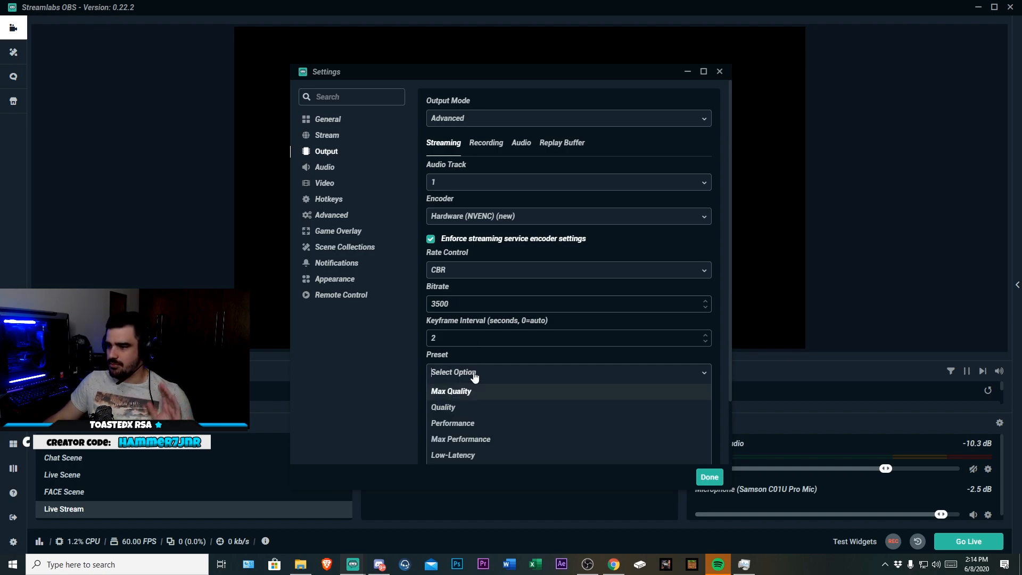
click(473, 392)
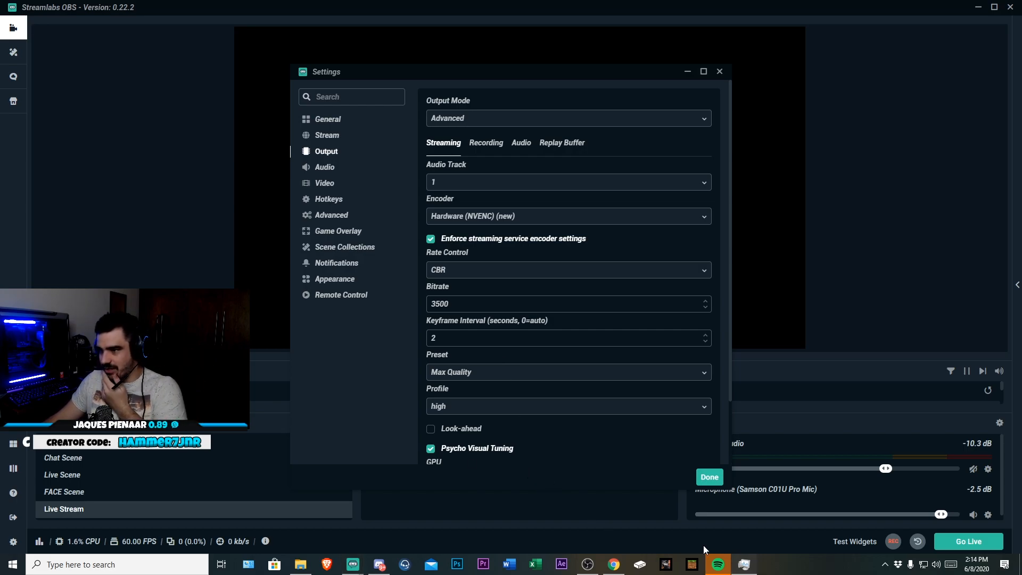
drag(1021, 160, 1021, 133)
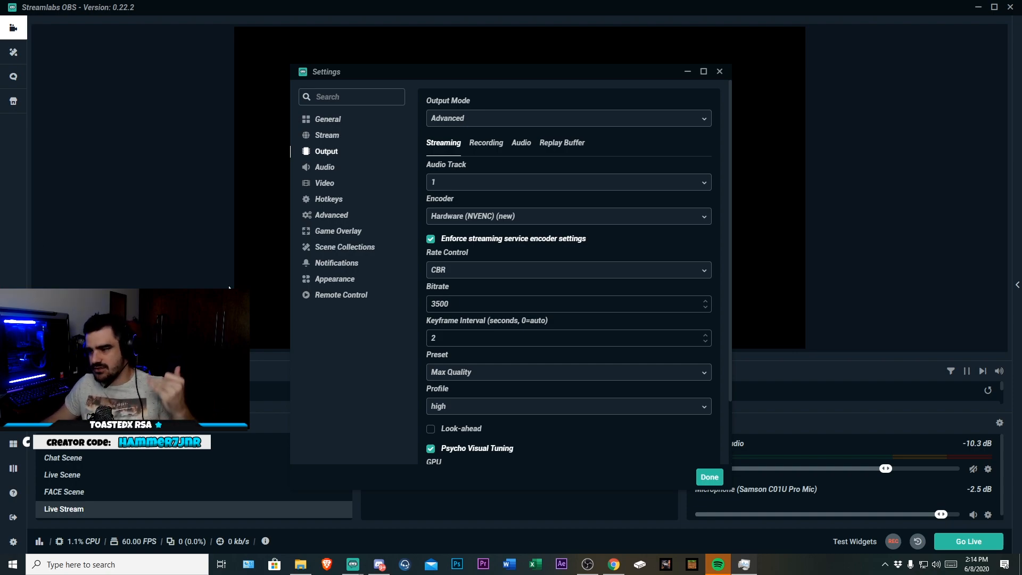
key(alt+F4)
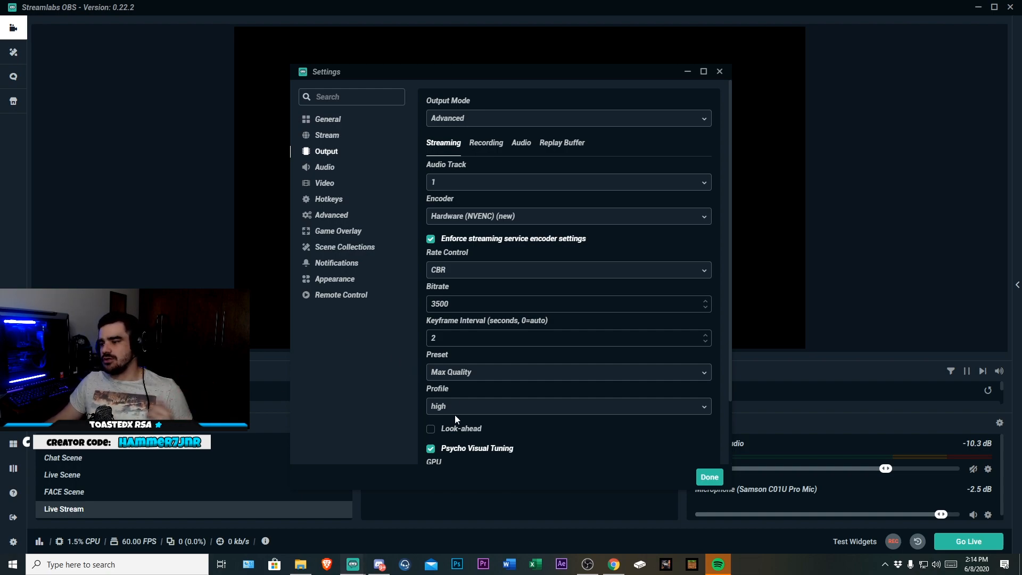
click(456, 375)
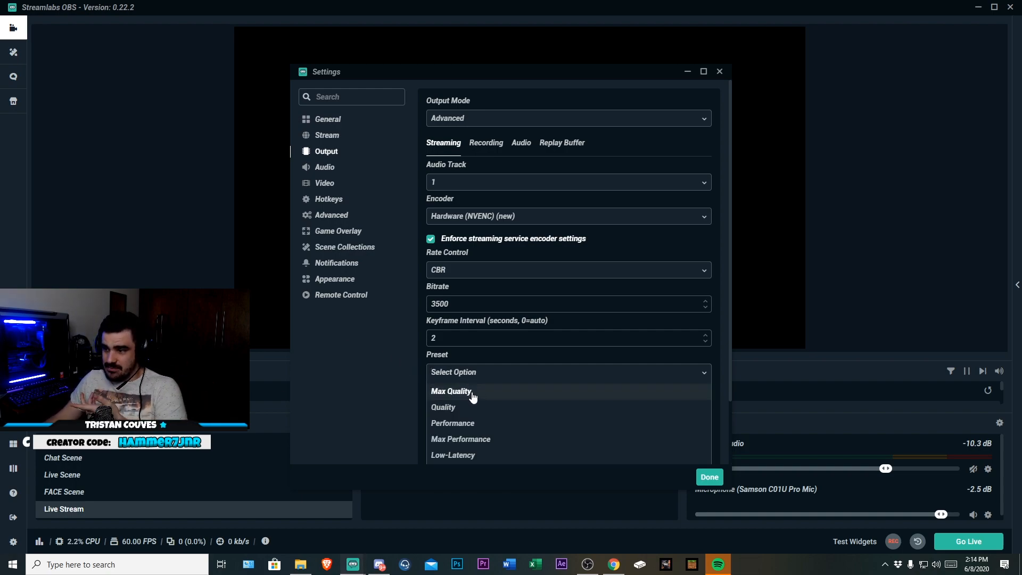
click(478, 396)
scroll(400, 395, down, 2)
click(480, 299)
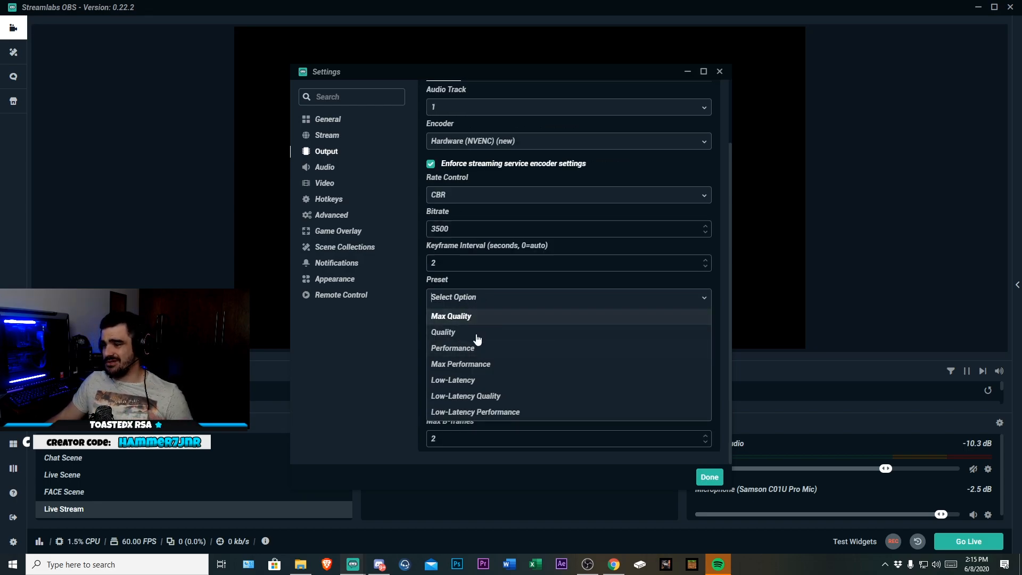
click(405, 354)
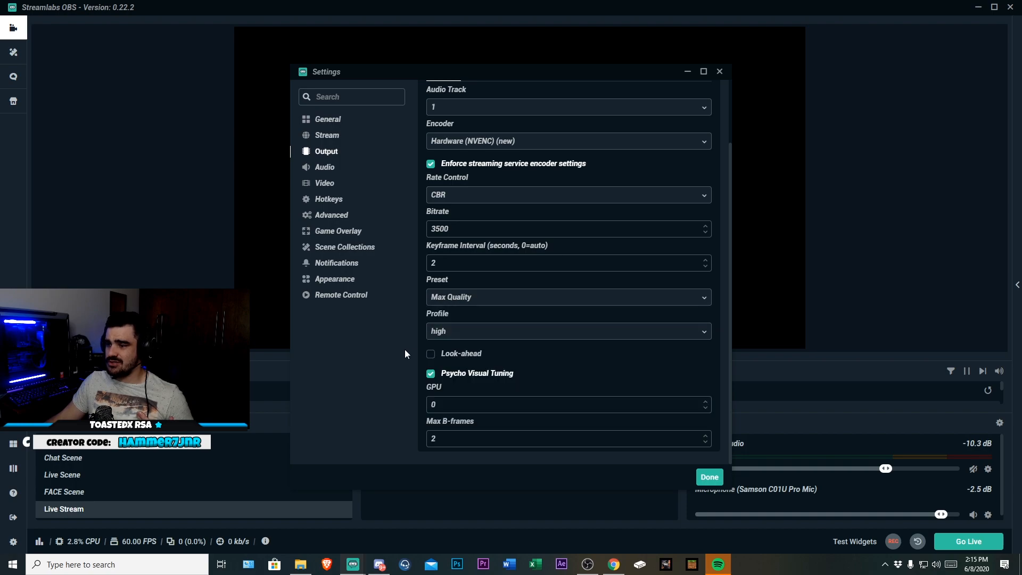
click(468, 338)
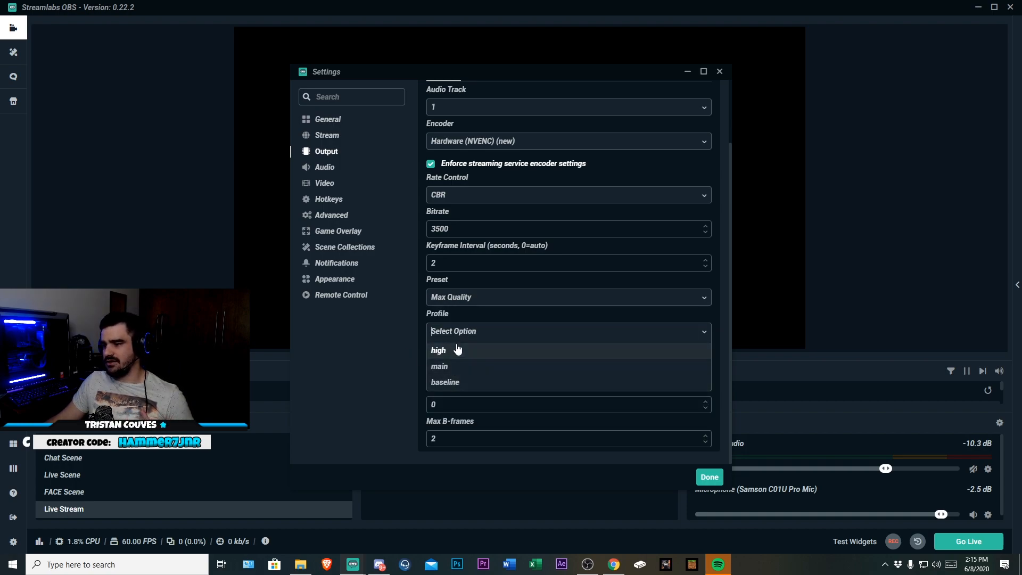
click(456, 350)
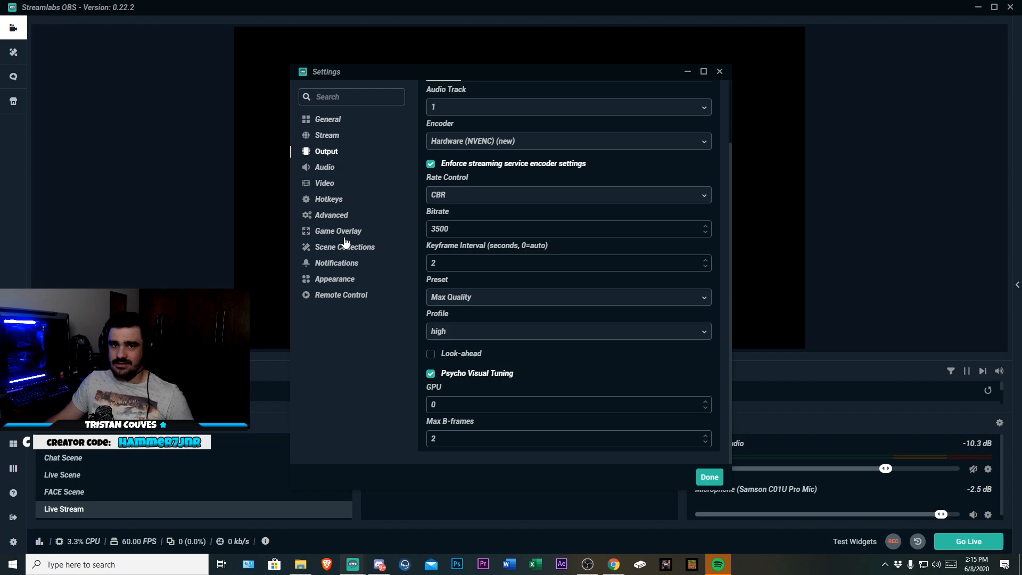
Review the Audio settings and the Video settings, including the downscale filter options
click(324, 168)
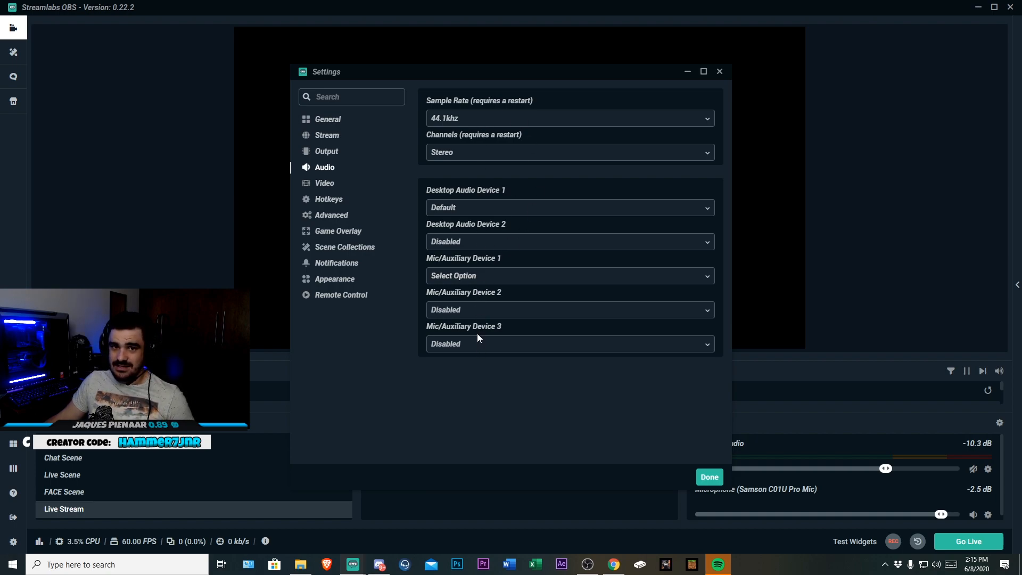
click(325, 184)
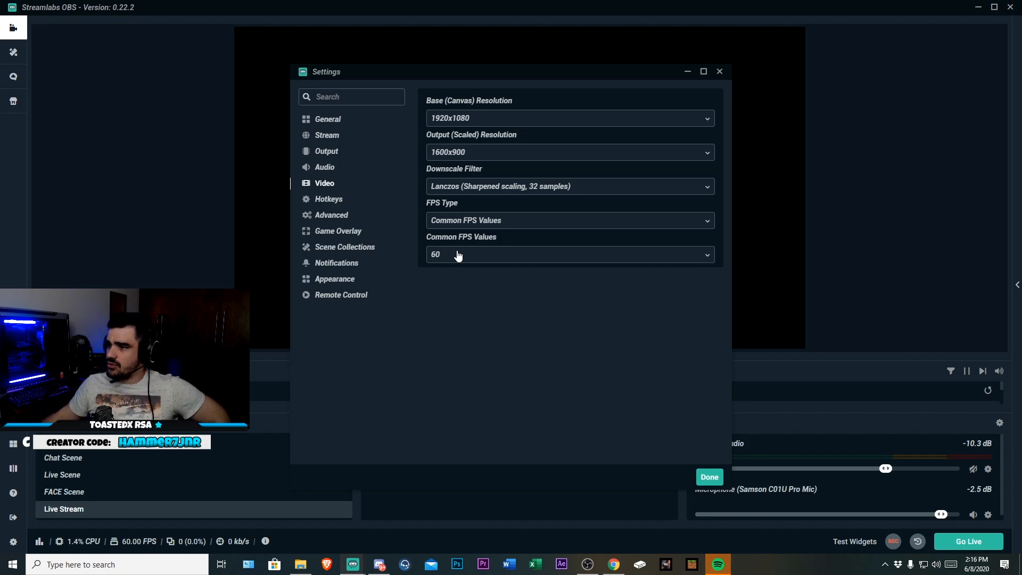
click(500, 187)
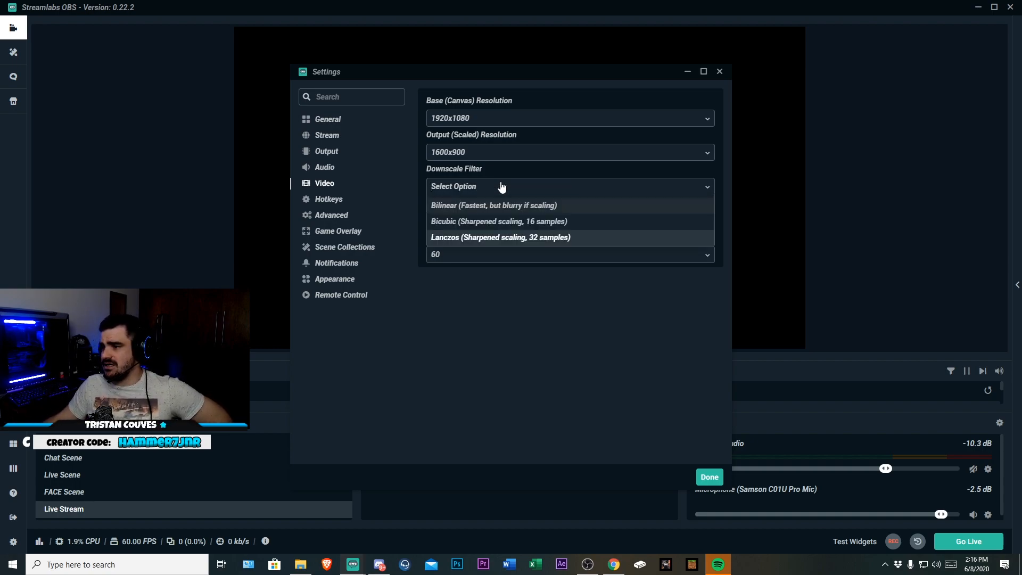
click(558, 287)
click(497, 187)
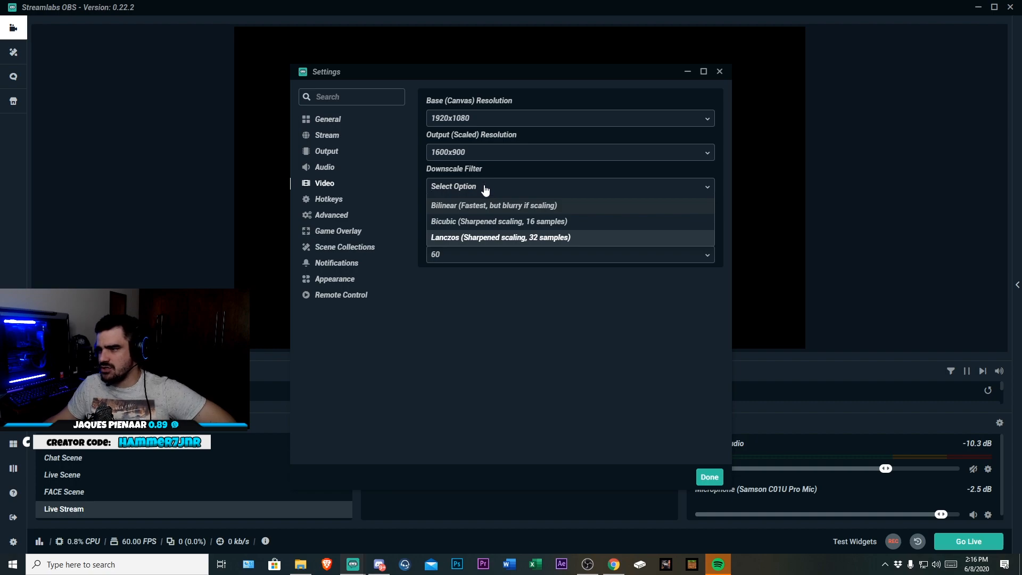
click(703, 188)
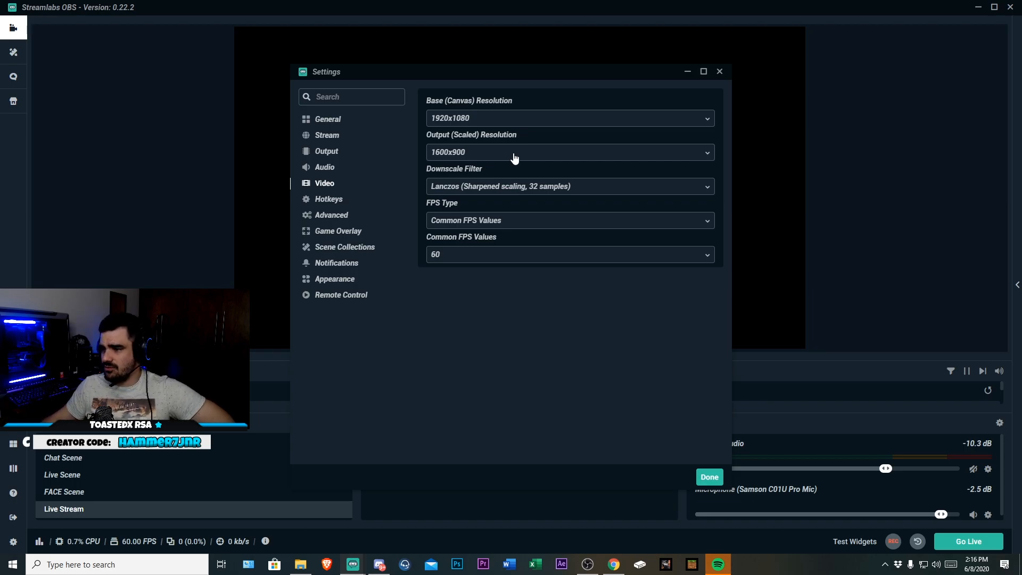
Browse the Hotkeys, Advanced, Game Overlay and Scene Collections settings, then close Settings
click(326, 201)
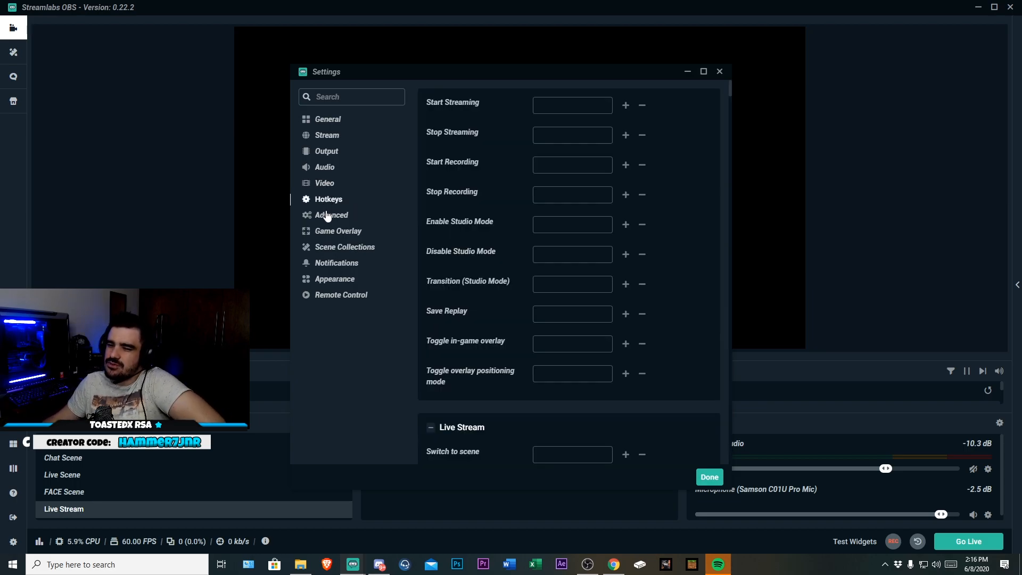
click(332, 217)
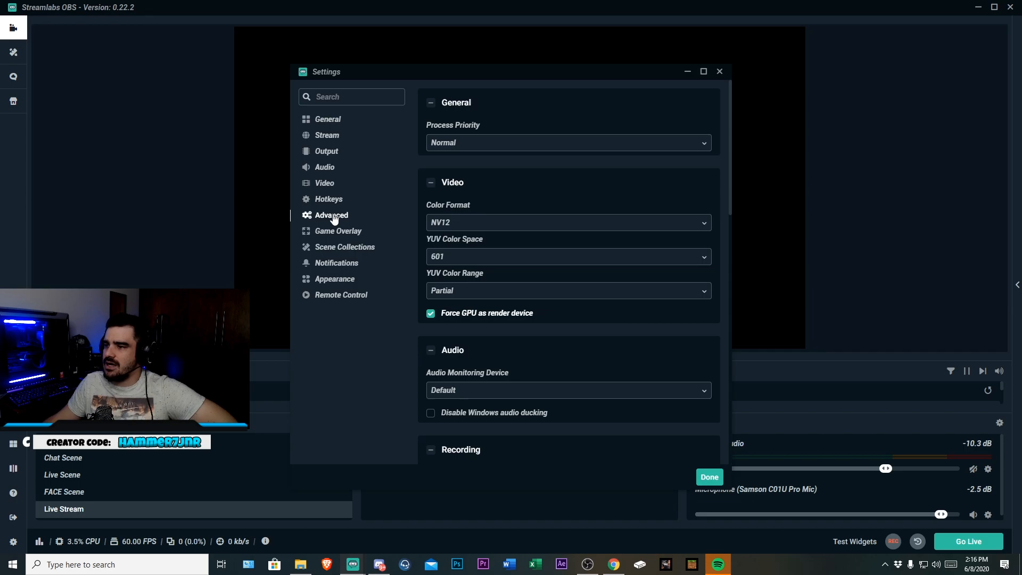
click(339, 230)
click(343, 247)
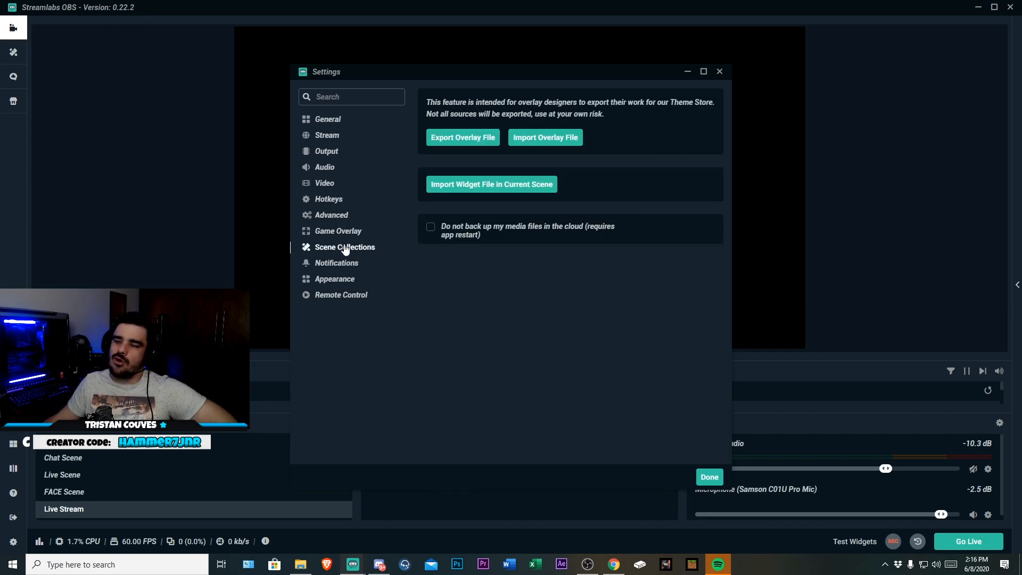
click(707, 477)
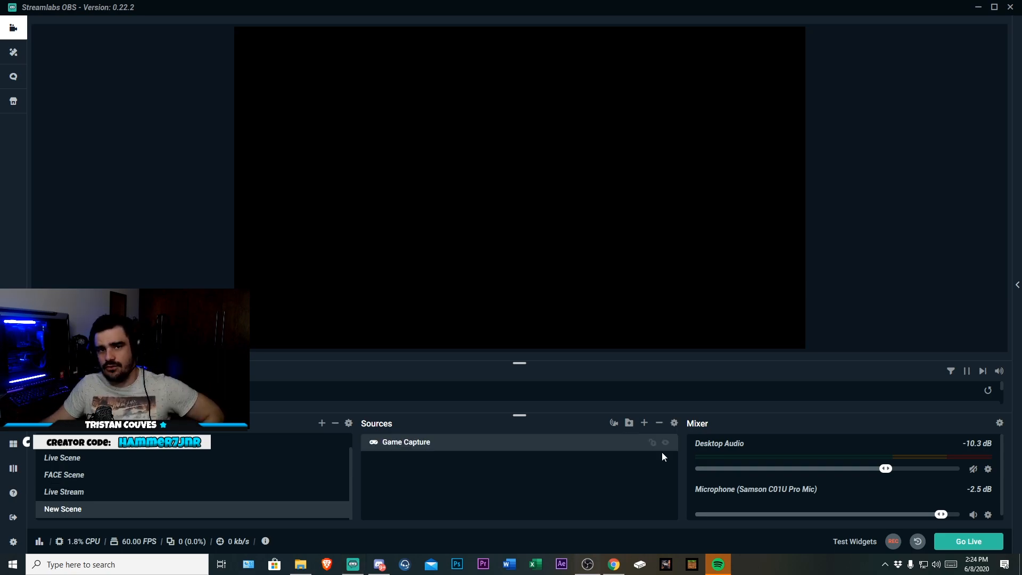
Set the Game Capture source to Capture specific window and choose the obs64.exe OBS 25.0.8 window
double_click(440, 447)
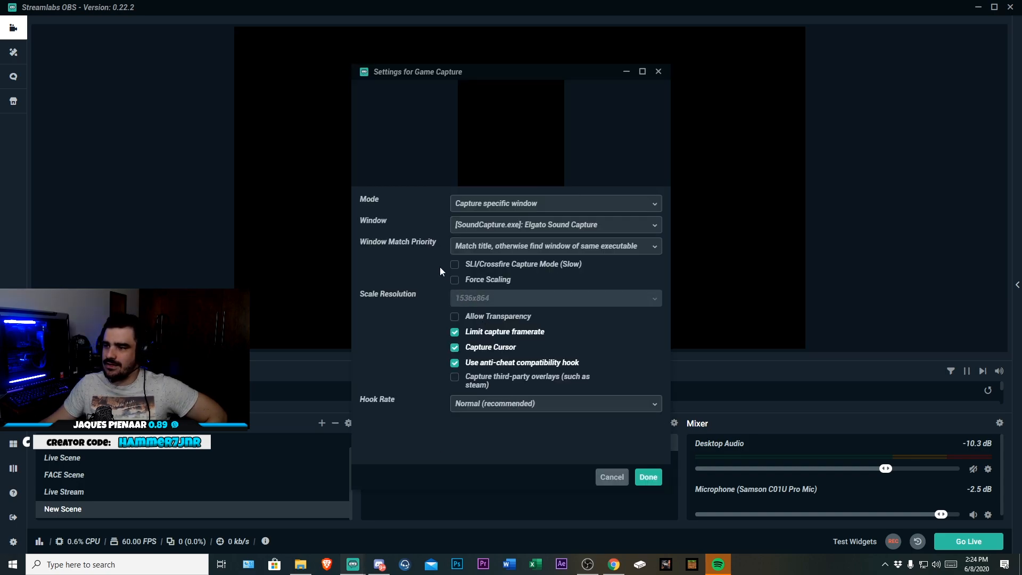
click(503, 203)
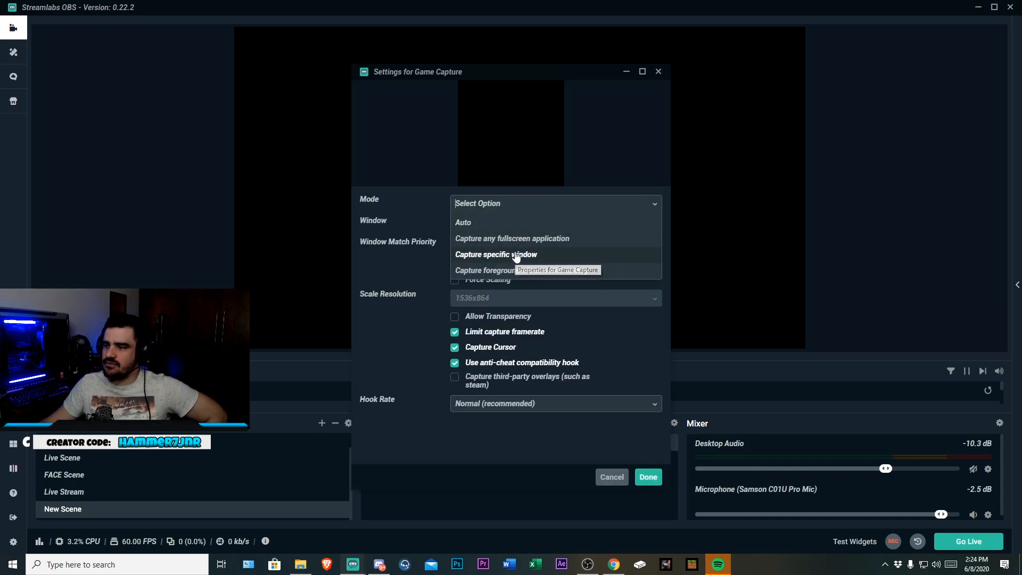
click(515, 254)
click(641, 232)
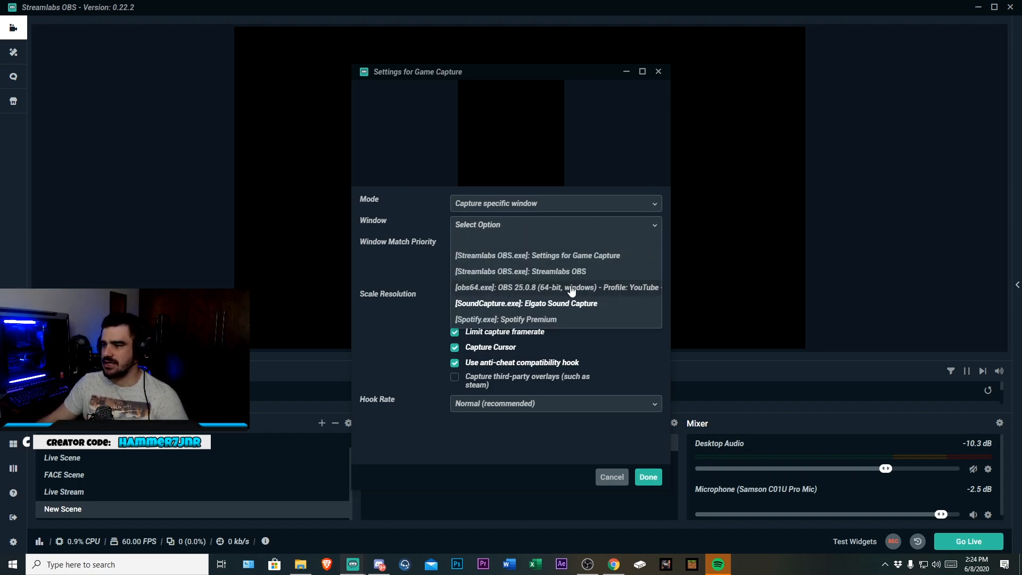
click(616, 291)
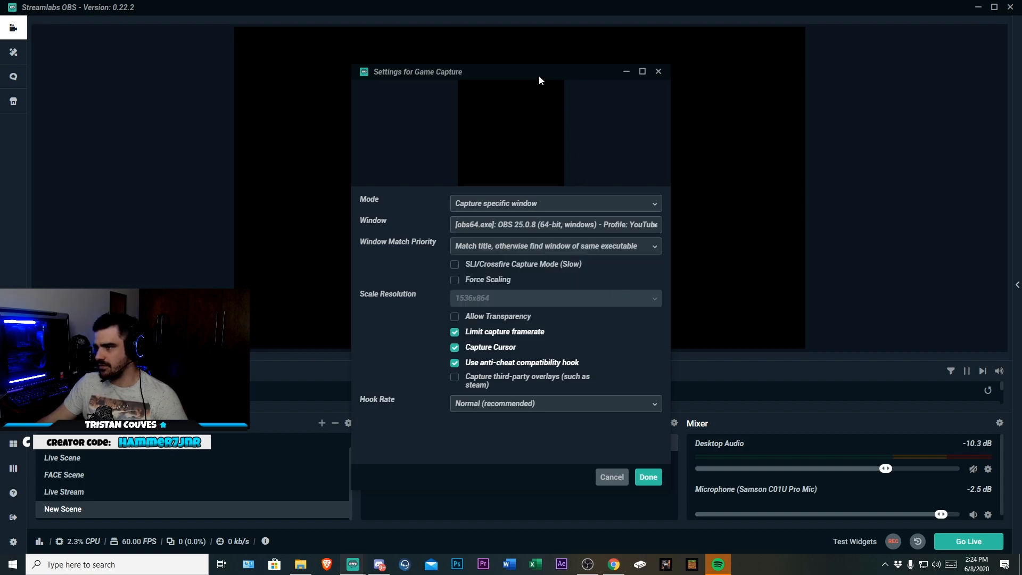
click(638, 226)
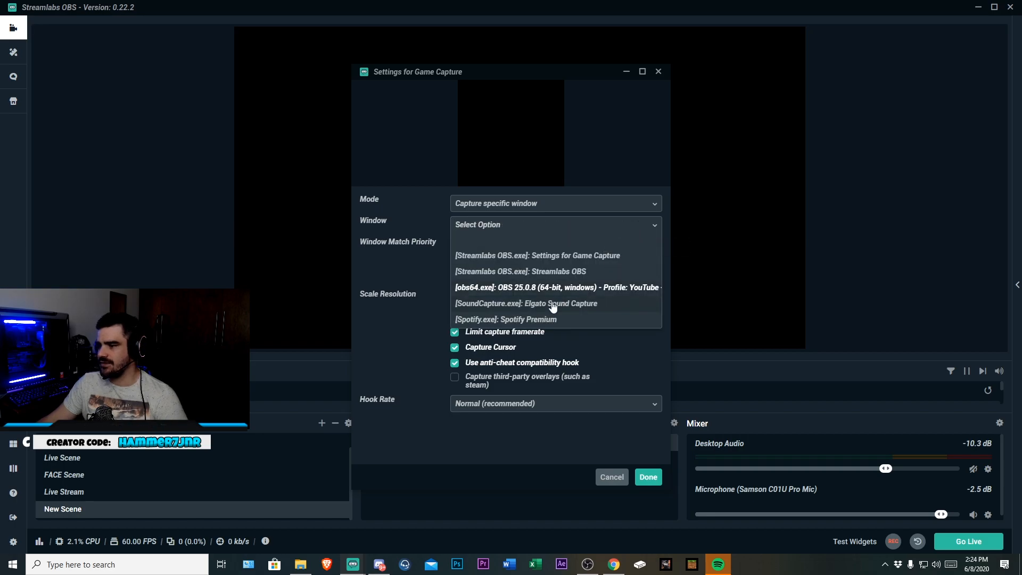
drag(590, 71, 641, 87)
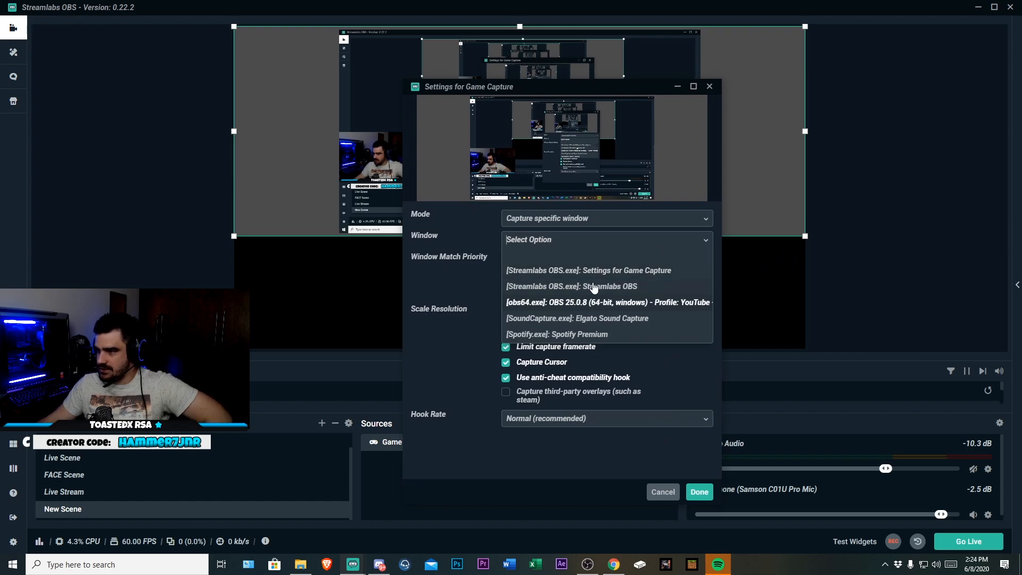
click(527, 302)
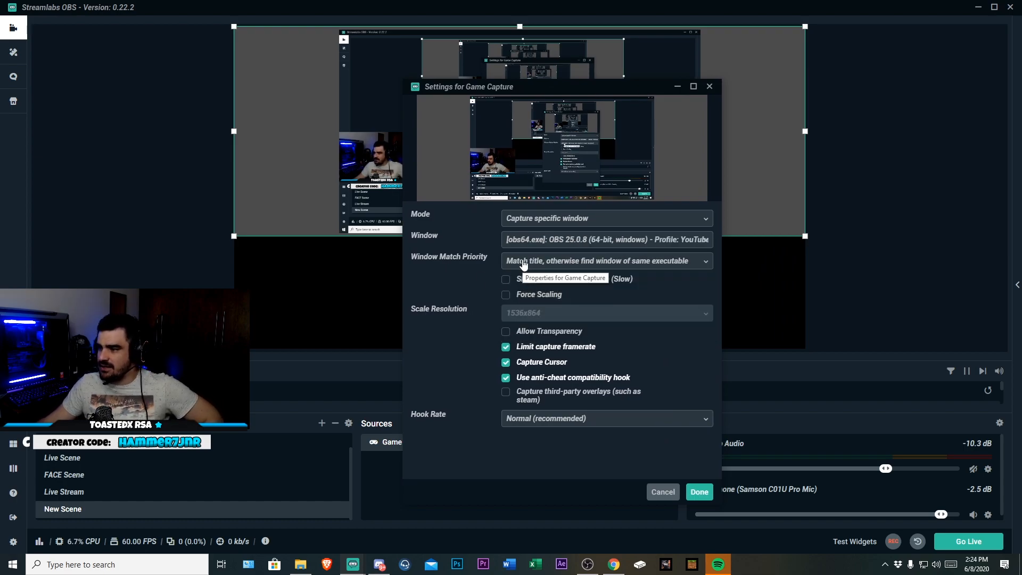
click(536, 260)
click(461, 281)
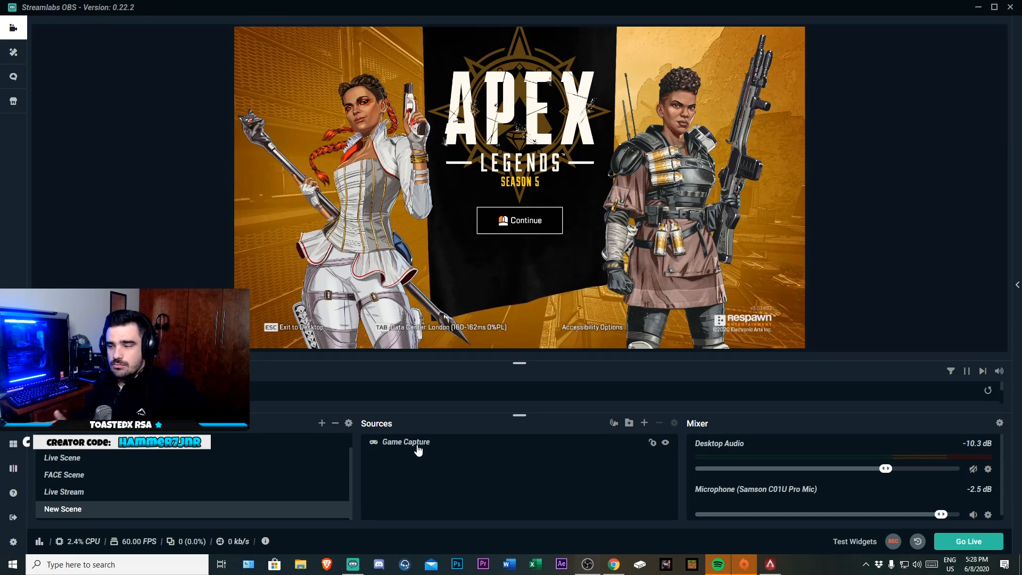
Add the existing WebCam 2 video capture device source to the new scene
click(645, 424)
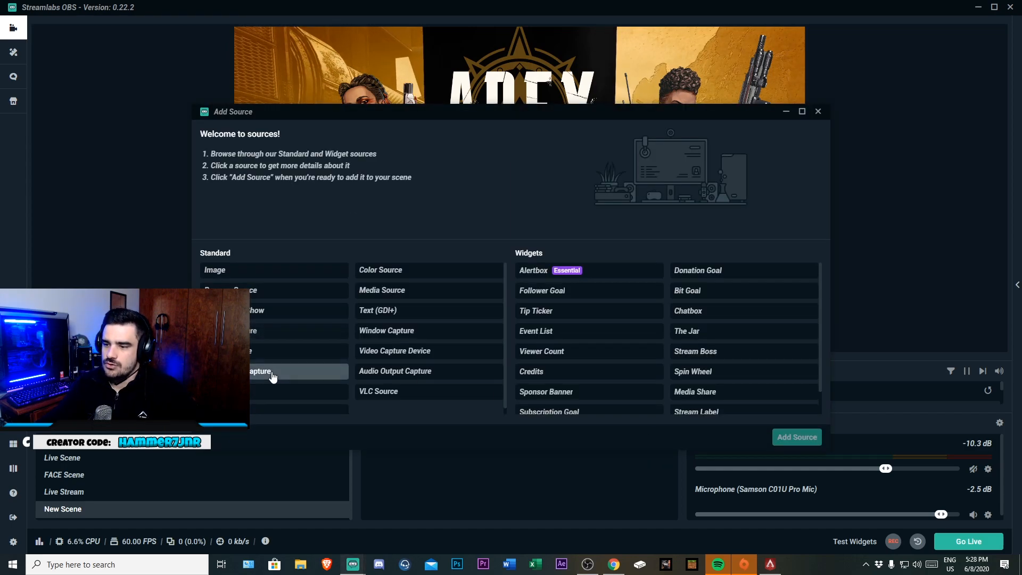
click(397, 351)
click(797, 437)
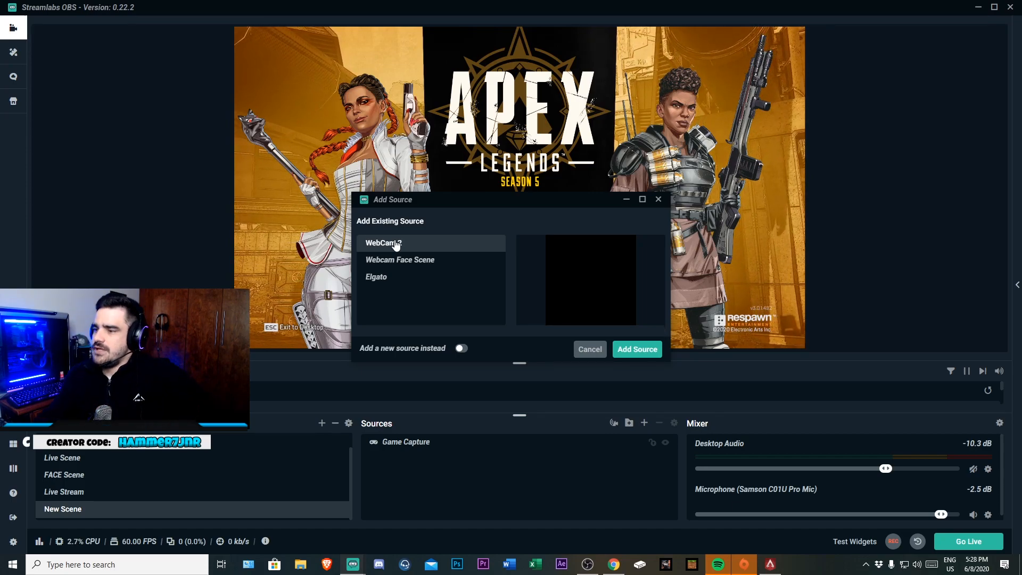
click(628, 352)
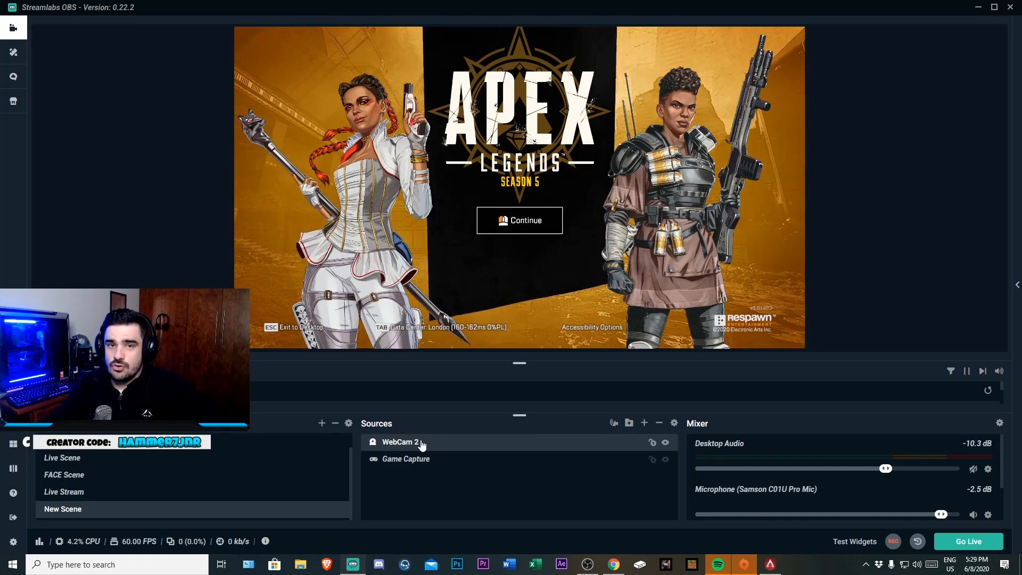
Examine the device list in the WebCam 2 properties without keeping any changes
double_click(421, 442)
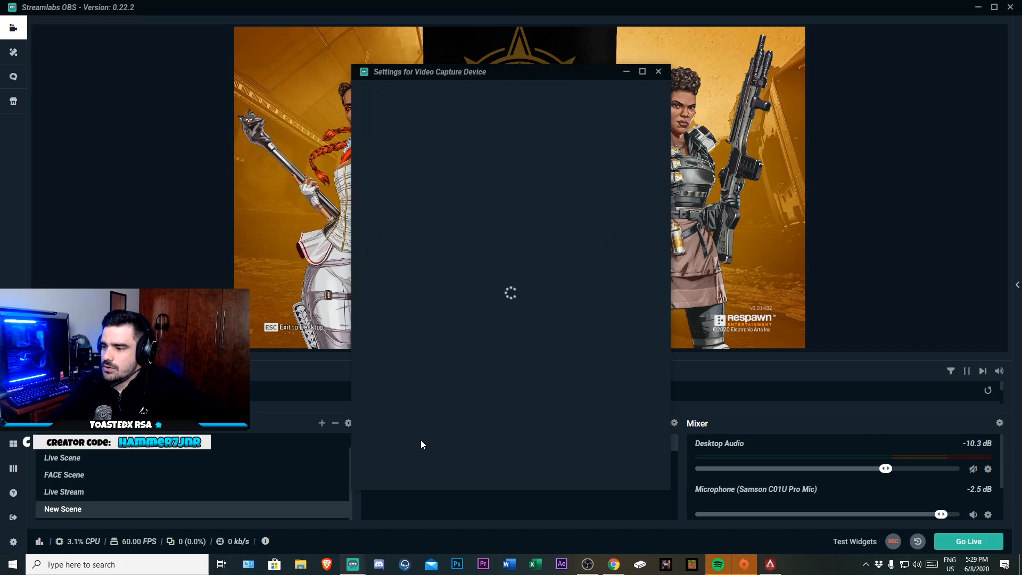
click(505, 210)
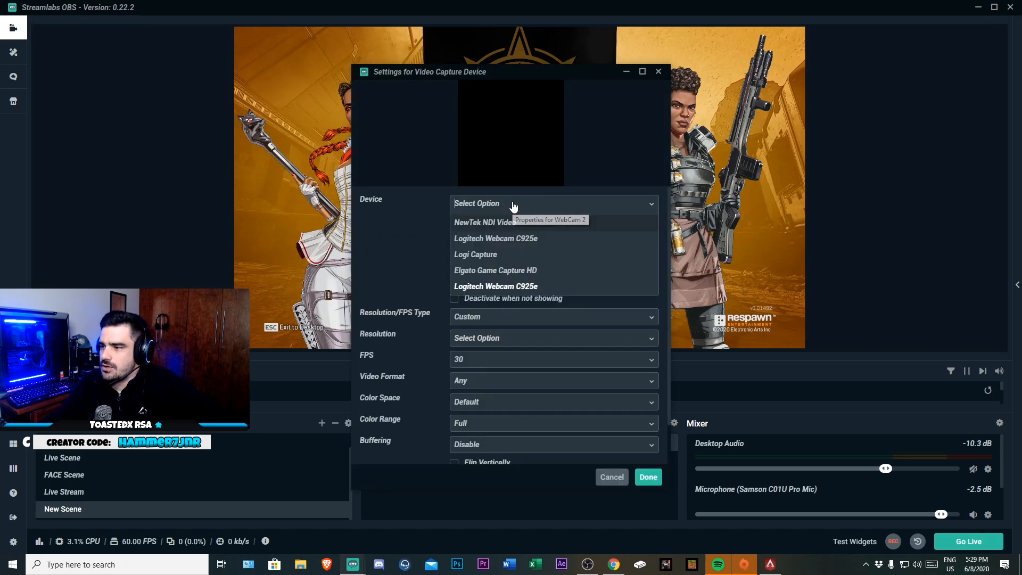
click(659, 73)
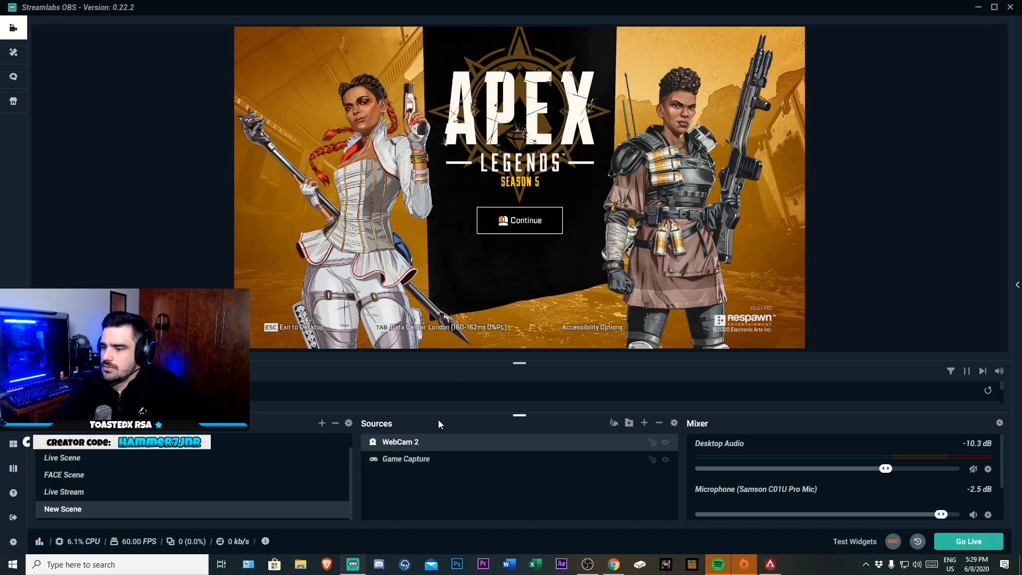
double_click(416, 446)
click(508, 208)
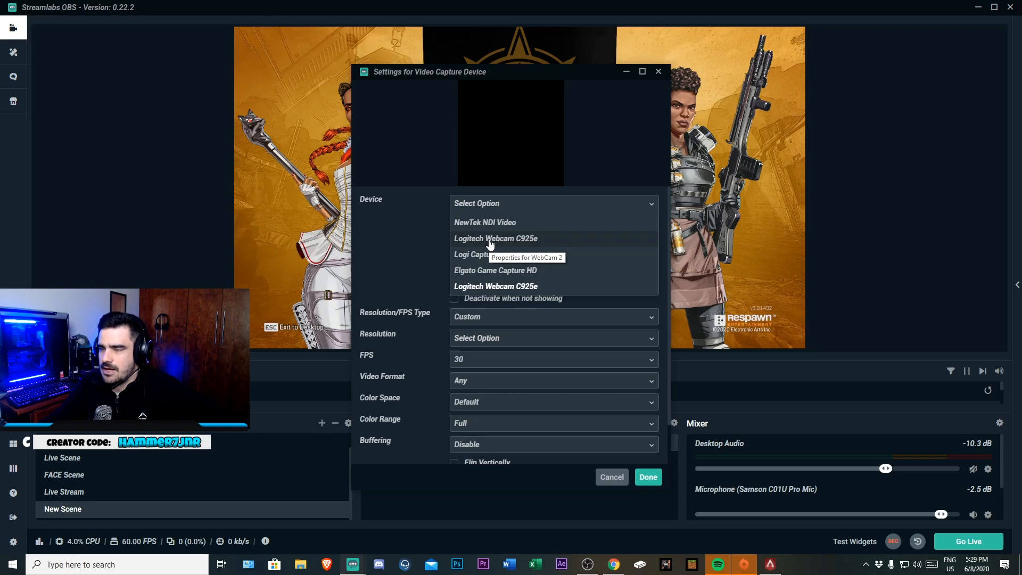
click(599, 474)
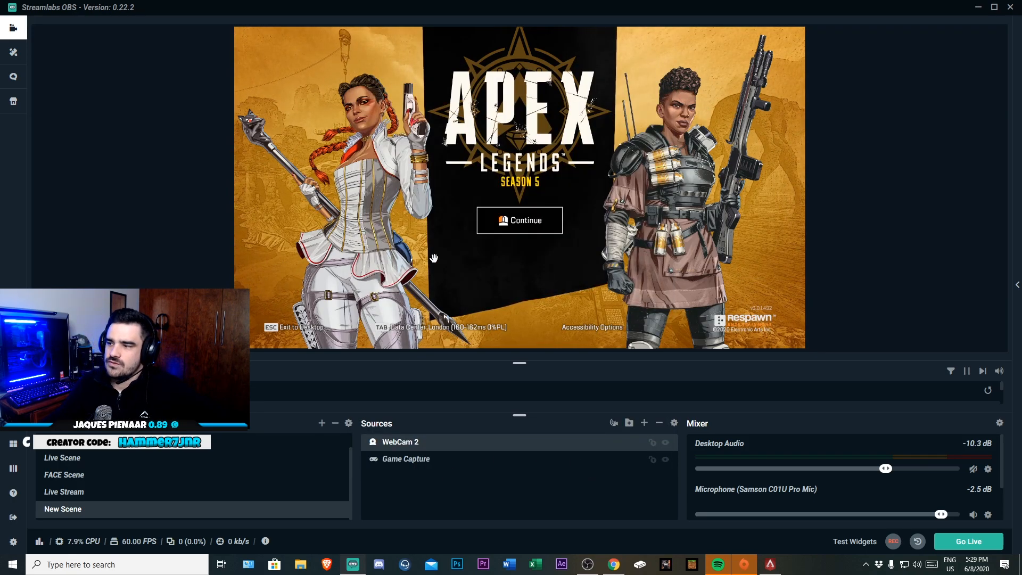
Select the Game Capture source in the preview and adjust its position slightly
click(403, 292)
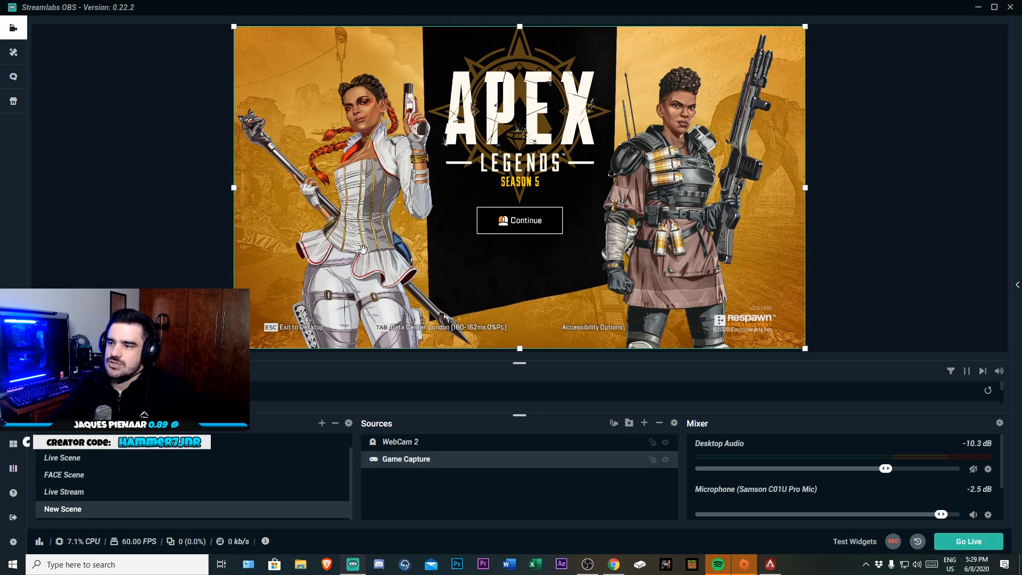
mouse_move(402, 205)
mouse_down()
mouse_move(452, 207)
mouse_move(433, 274)
mouse_move(396, 189)
mouse_up()
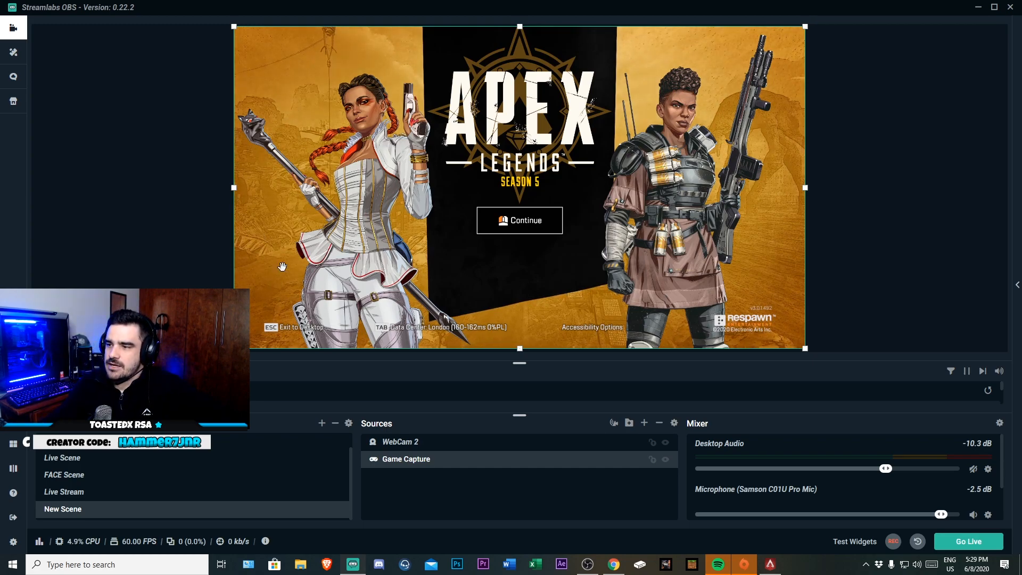
mouse_move(407, 223)
mouse_down()
mouse_move(449, 258)
mouse_move(409, 227)
mouse_up()
click(846, 296)
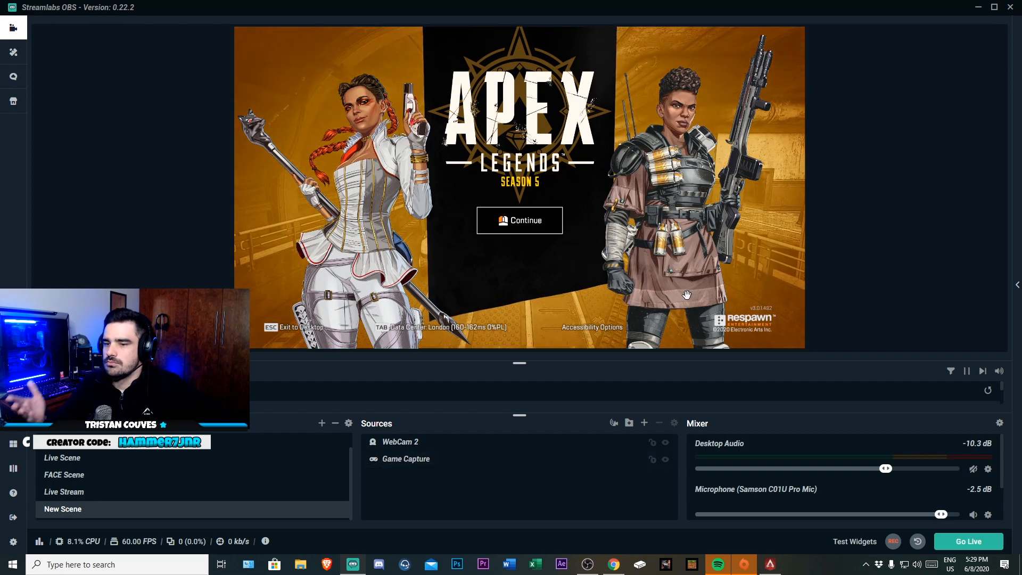